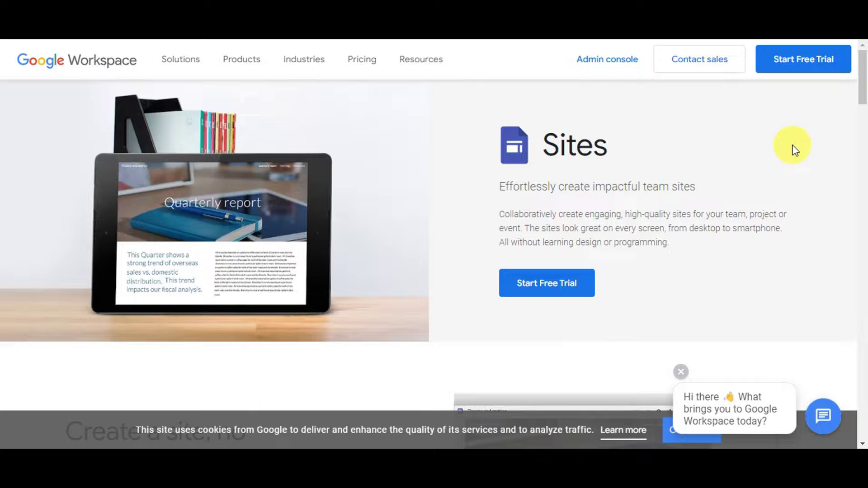
Step: Scroll the Sites product page past features, testimonial and FAQs to 'Start today - it's easy.'
scroll(794, 149, down, 5)
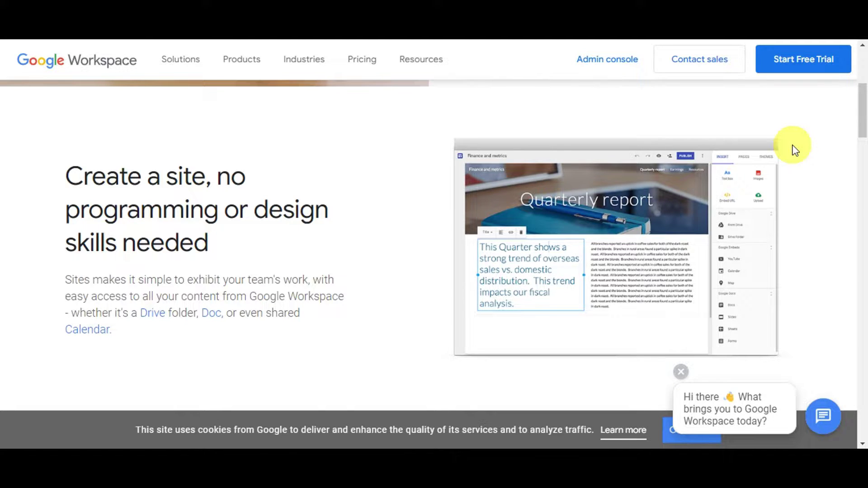
scroll(795, 149, down, 6)
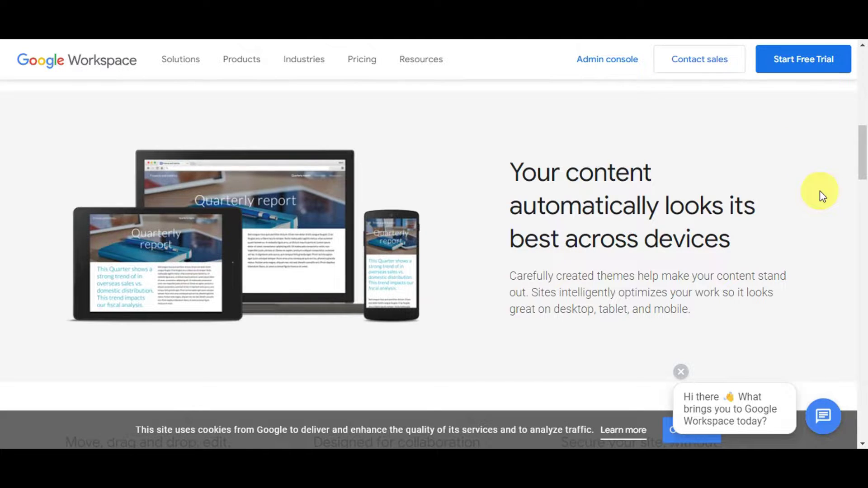
scroll(821, 195, down, 1)
scroll(821, 196, down, 4)
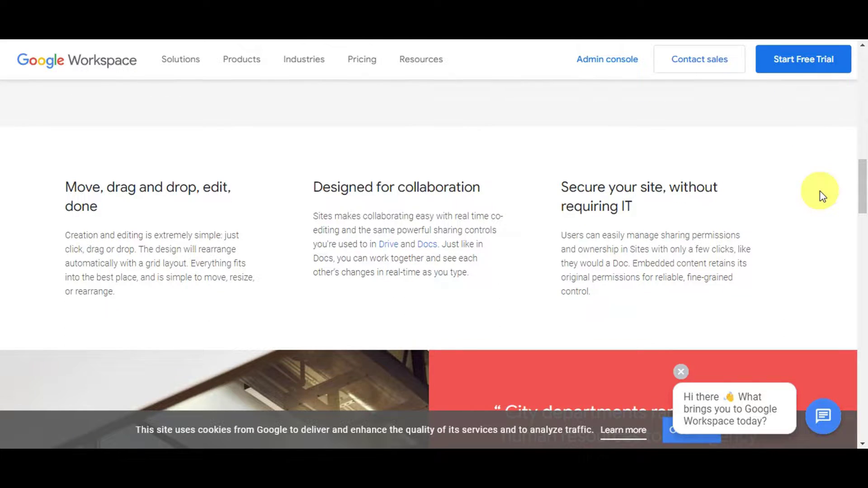
scroll(821, 196, down, 1)
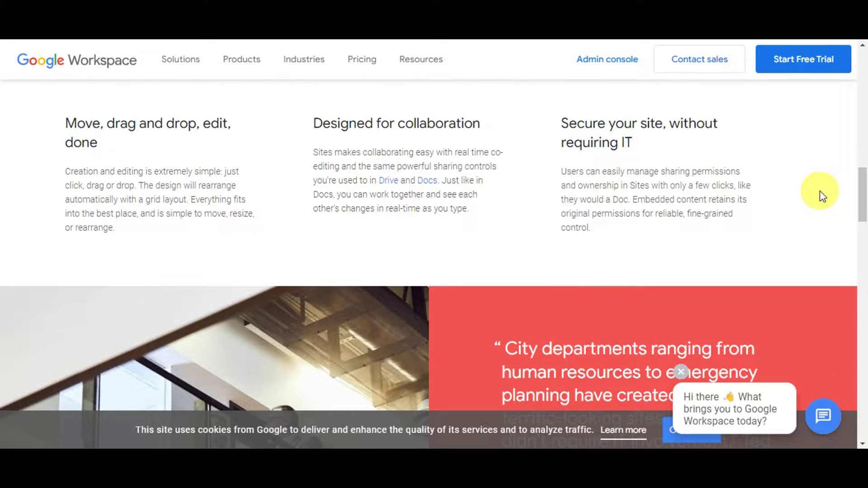
scroll(821, 194, down, 2)
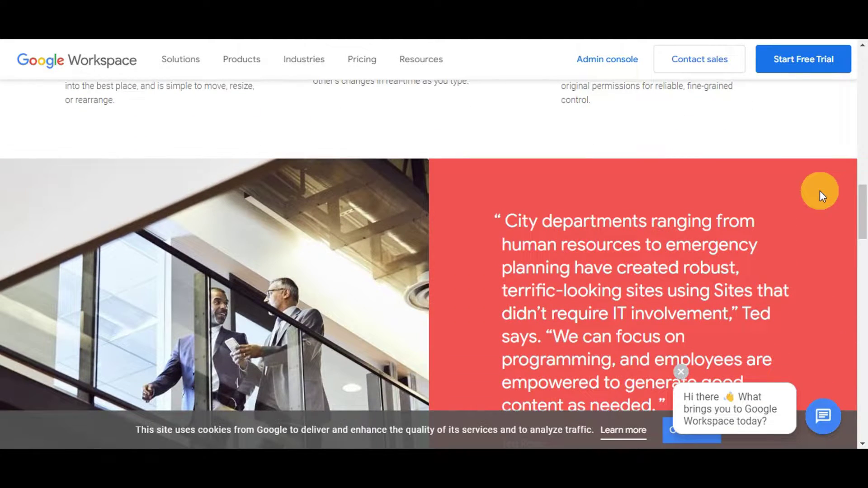
scroll(821, 194, down, 1)
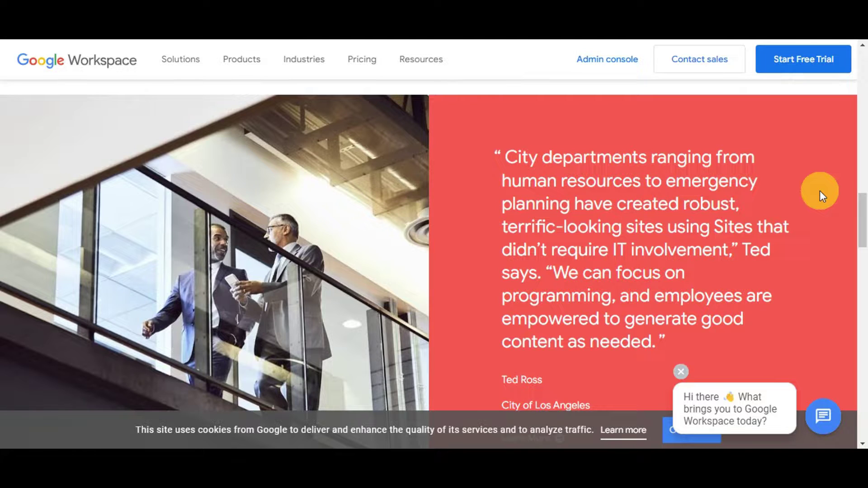
scroll(821, 195, down, 2)
scroll(820, 195, down, 3)
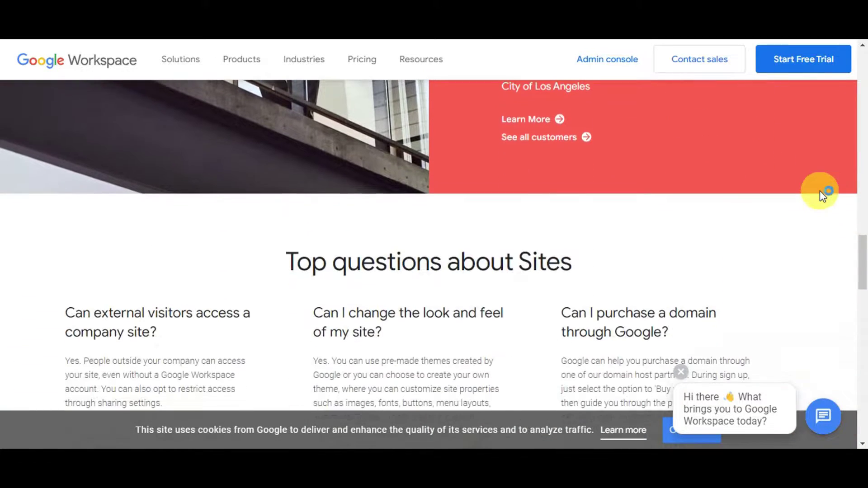
scroll(821, 196, down, 2)
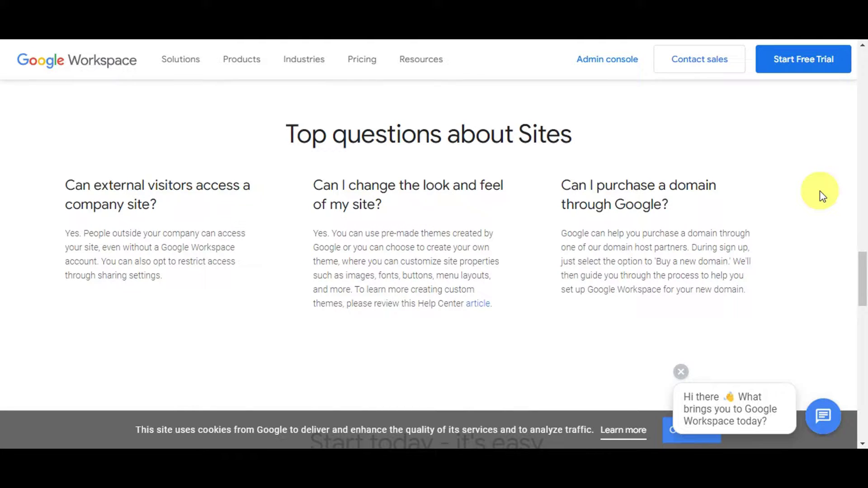
scroll(796, 180, down, 1)
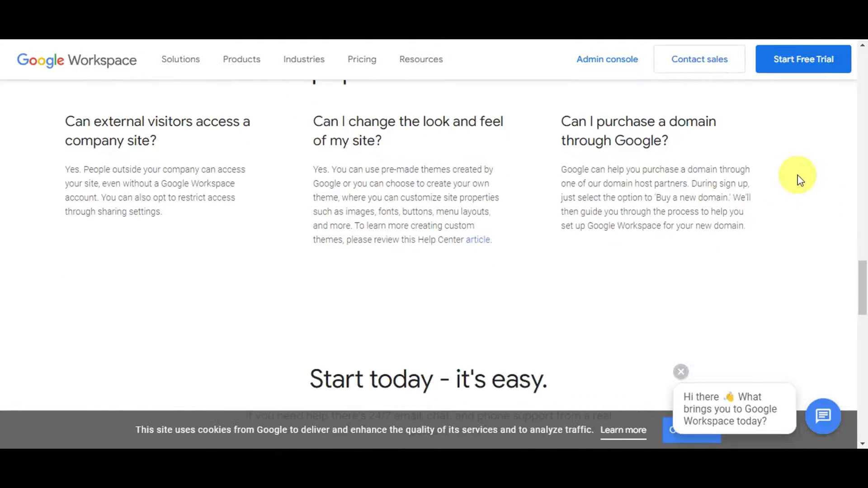
scroll(798, 180, up, 1)
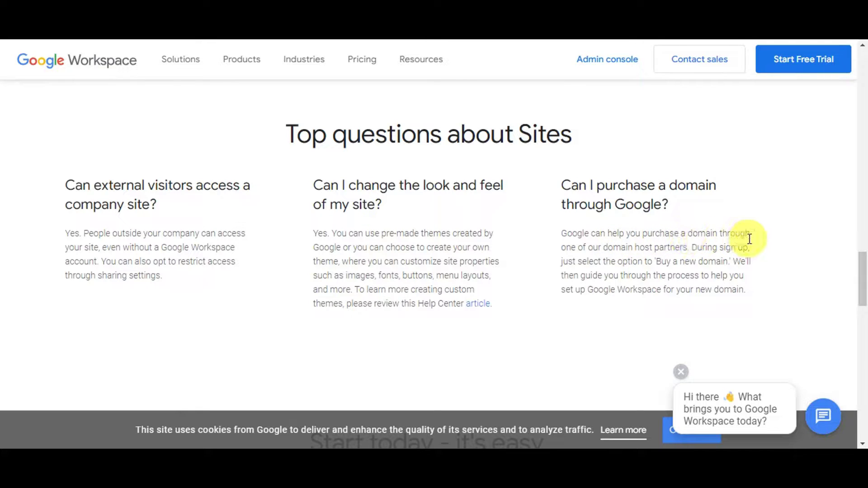
scroll(809, 233, down, 5)
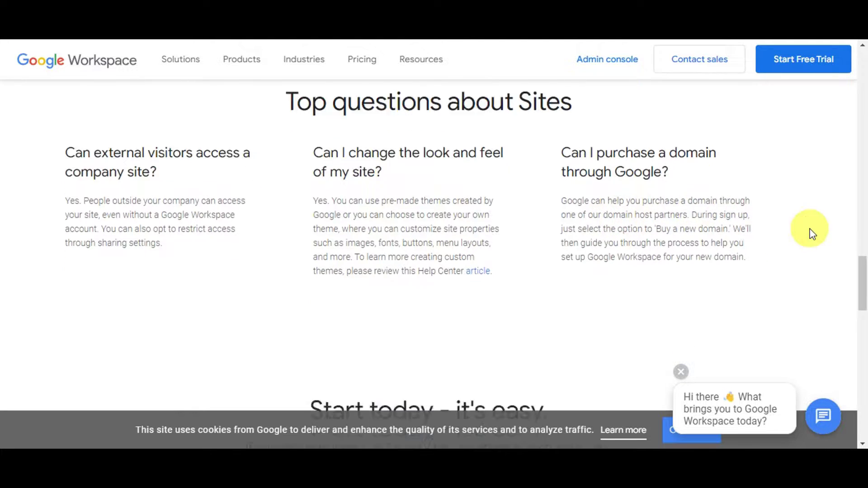
scroll(809, 233, down, 2)
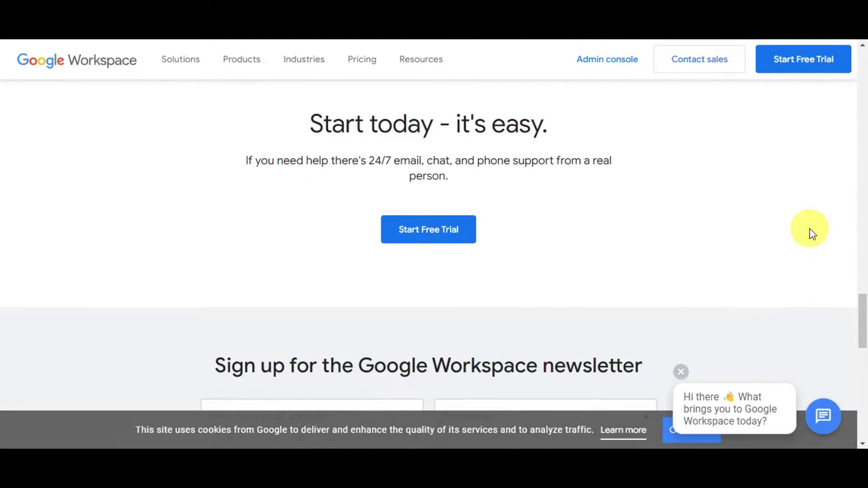
scroll(791, 229, up, 2)
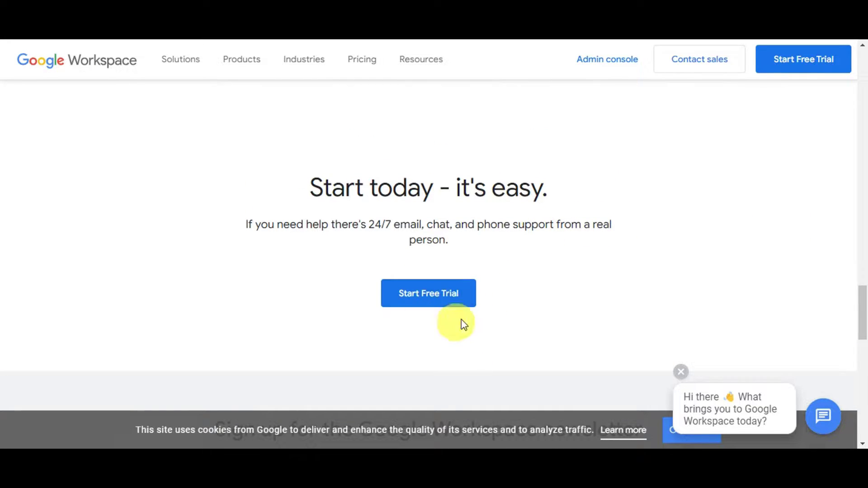
Step: Start the free trial and look over the 'Let's get started' signup form
click(451, 296)
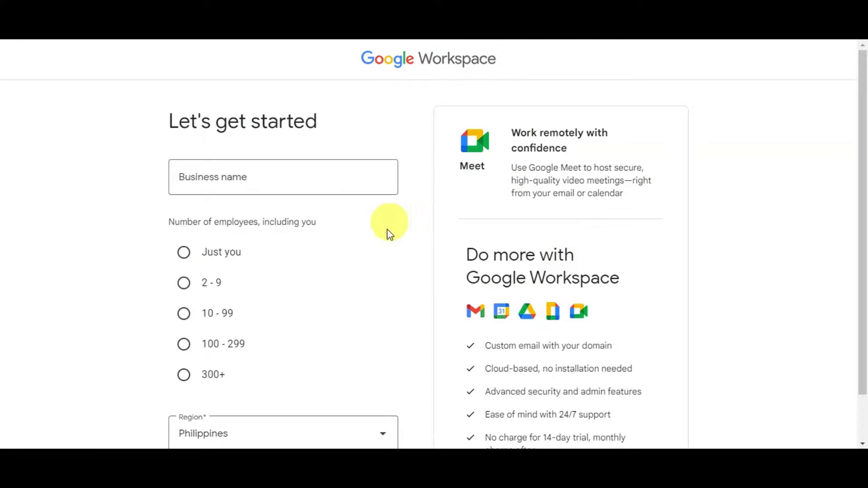
scroll(793, 246, down, 1)
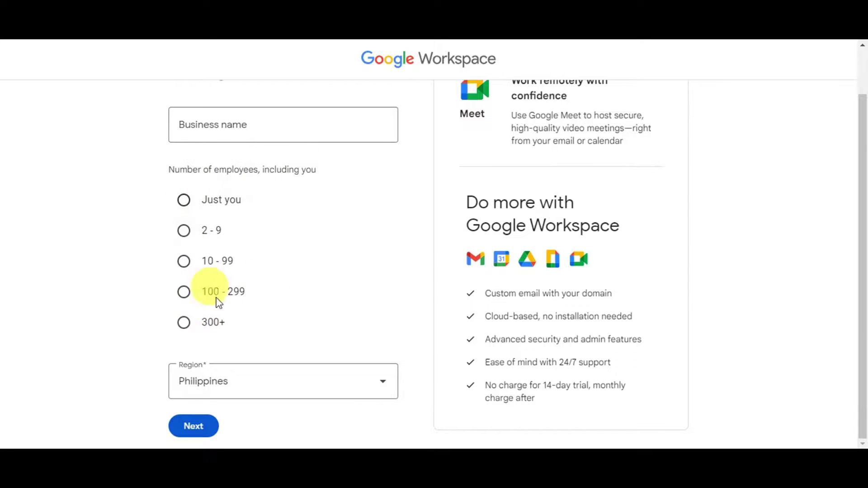
scroll(699, 157, up, 1)
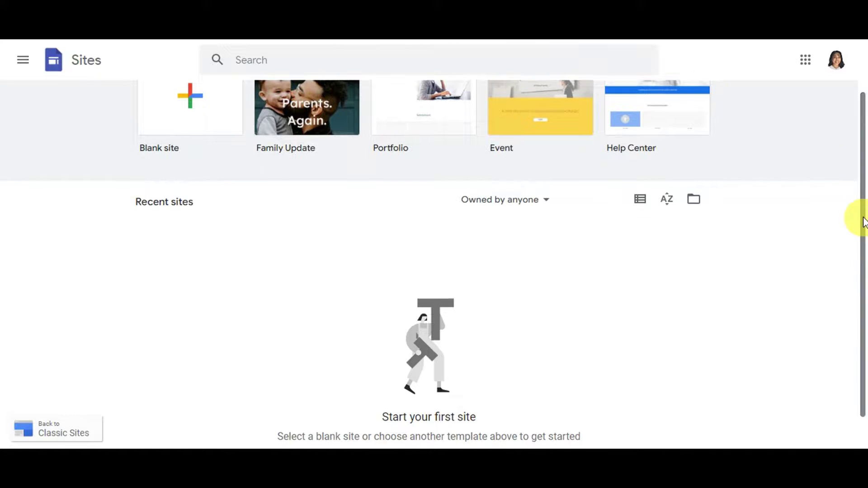
Step: Go up to the 'Start a new site' row and open the Template gallery
scroll(847, 222, up, 1)
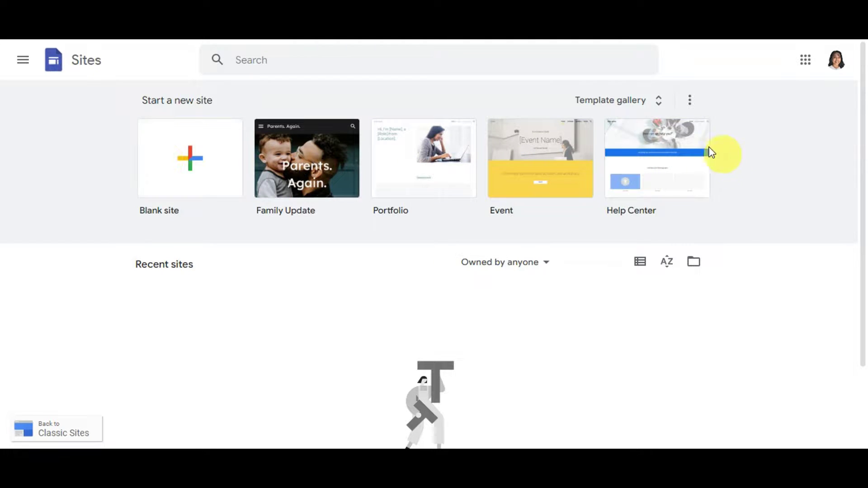
click(613, 96)
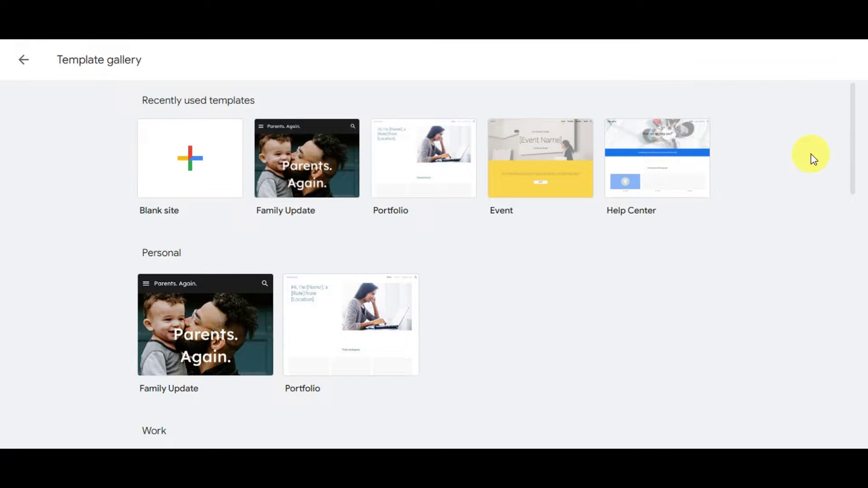
Step: Find the Small business templates and create a new site from the Restaurant template
scroll(814, 159, down, 4)
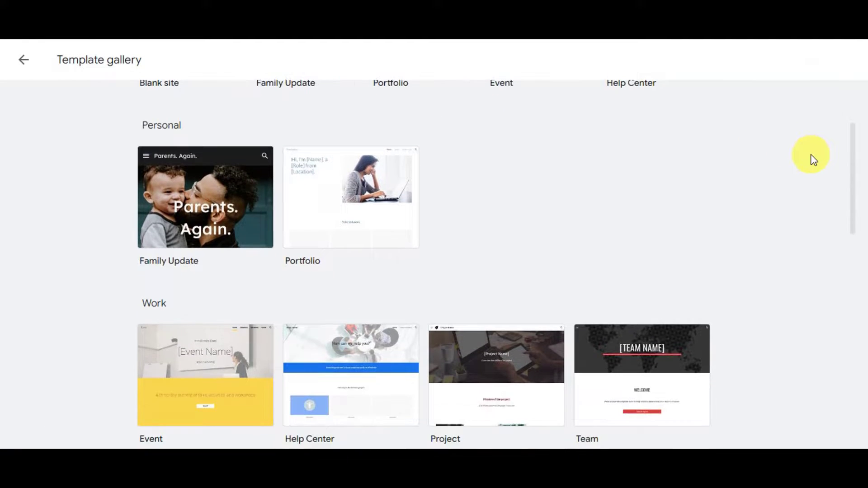
scroll(814, 159, down, 5)
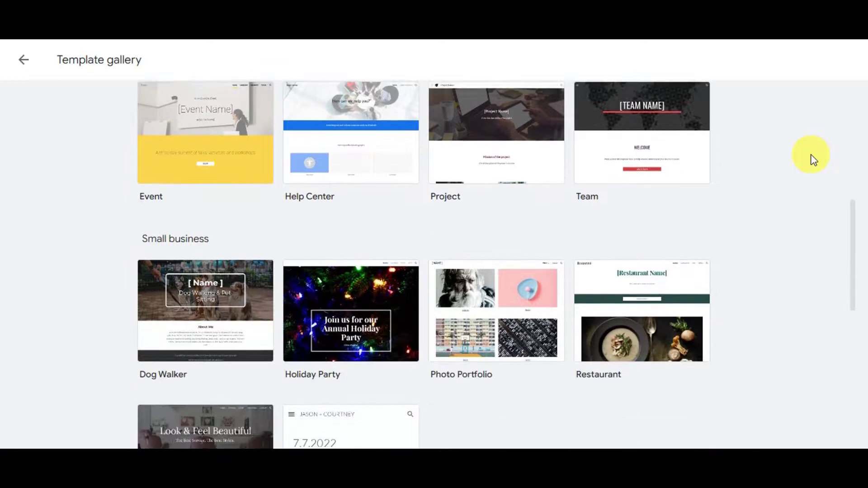
scroll(814, 159, down, 2)
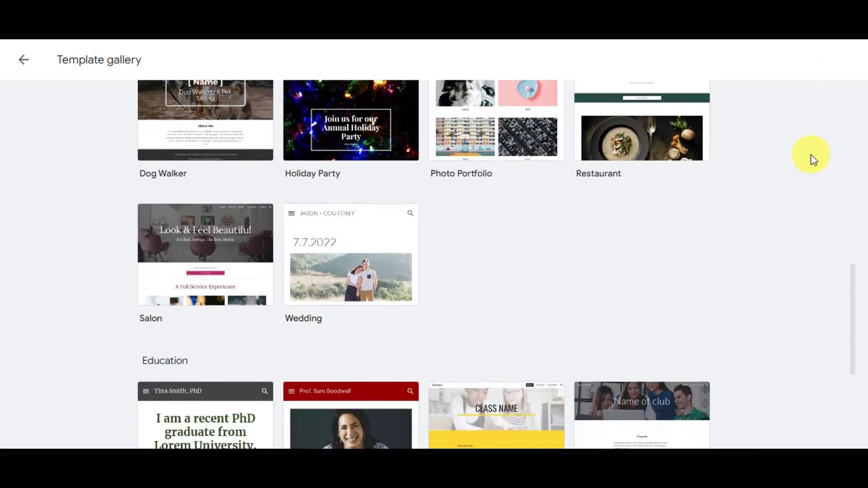
scroll(656, 101, up, 6)
scroll(216, 174, up, 3)
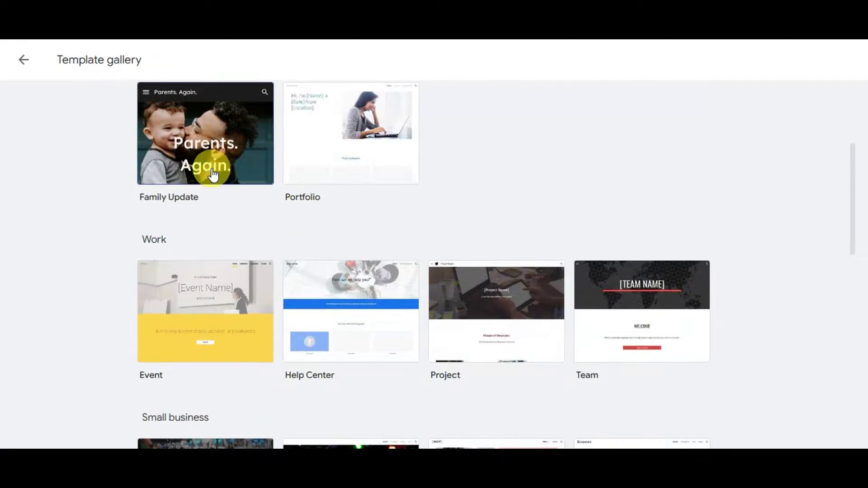
scroll(417, 239, down, 3)
scroll(628, 245, down, 4)
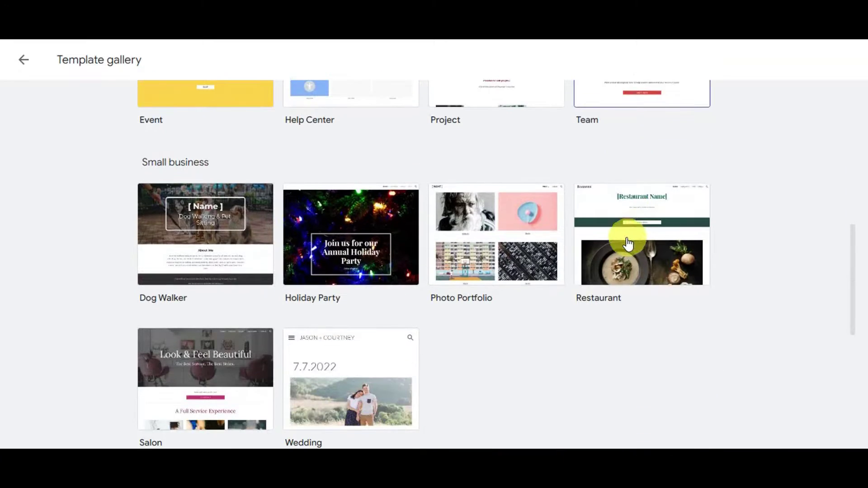
scroll(417, 270, down, 3)
scroll(544, 300, down, 2)
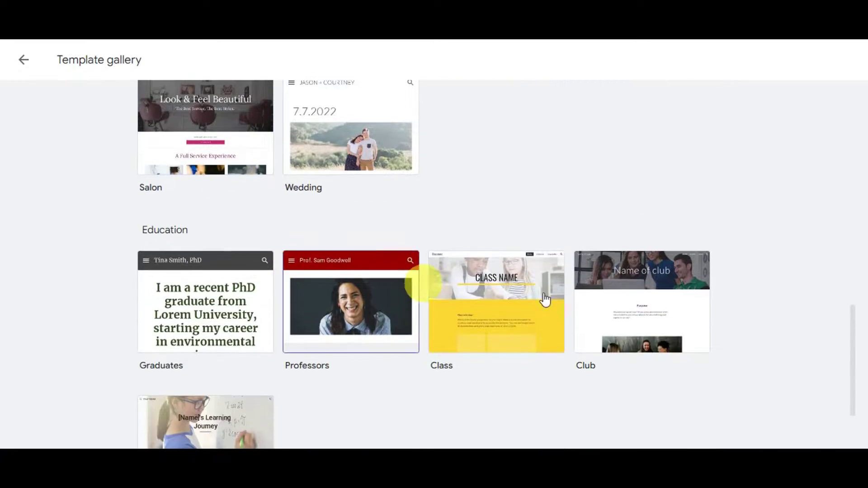
scroll(737, 321, up, 4)
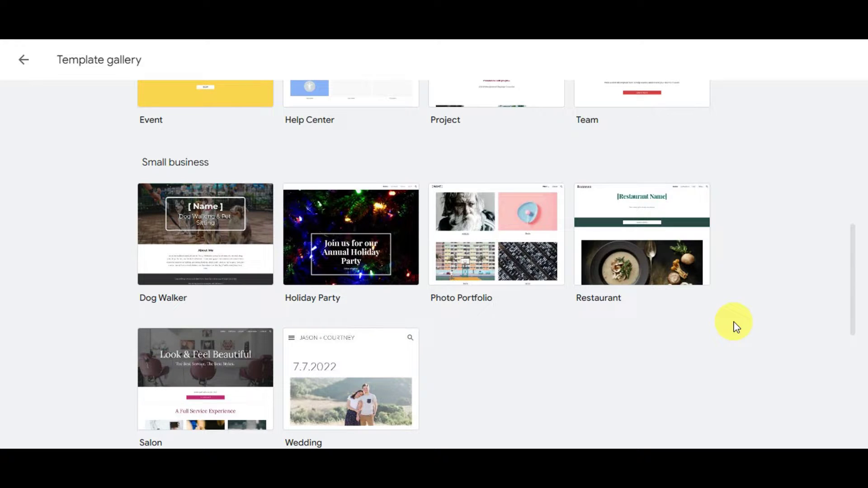
scroll(735, 326, down, 8)
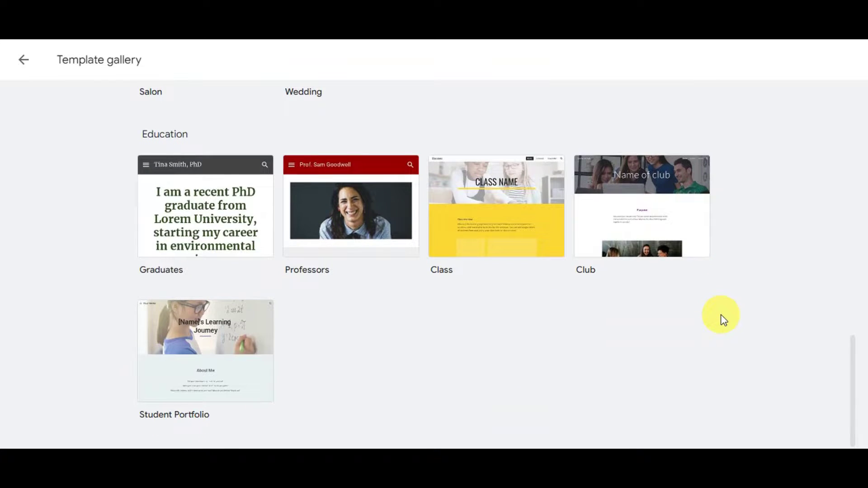
scroll(723, 322, up, 8)
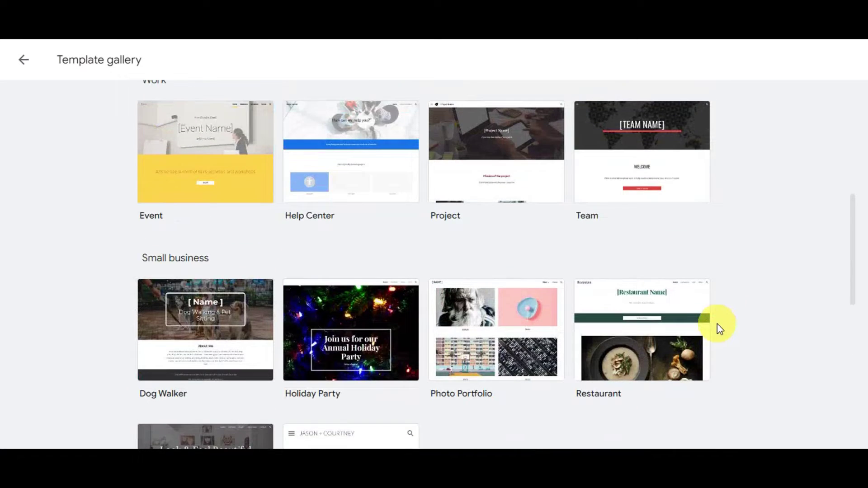
scroll(717, 324, down, 2)
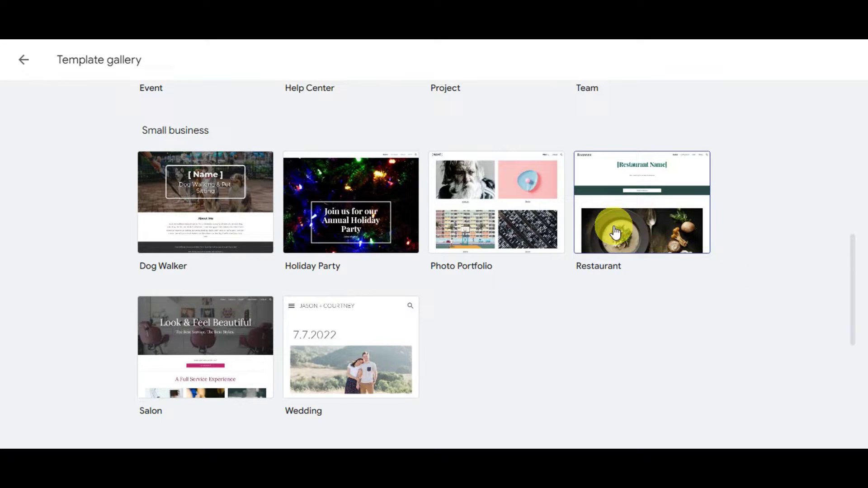
click(623, 208)
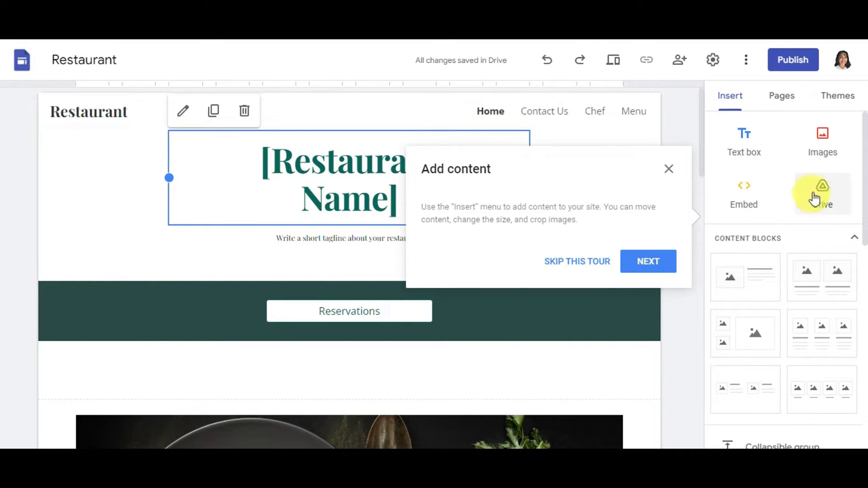
Step: Advance the editor tour past its first tips
scroll(829, 251, down, 4)
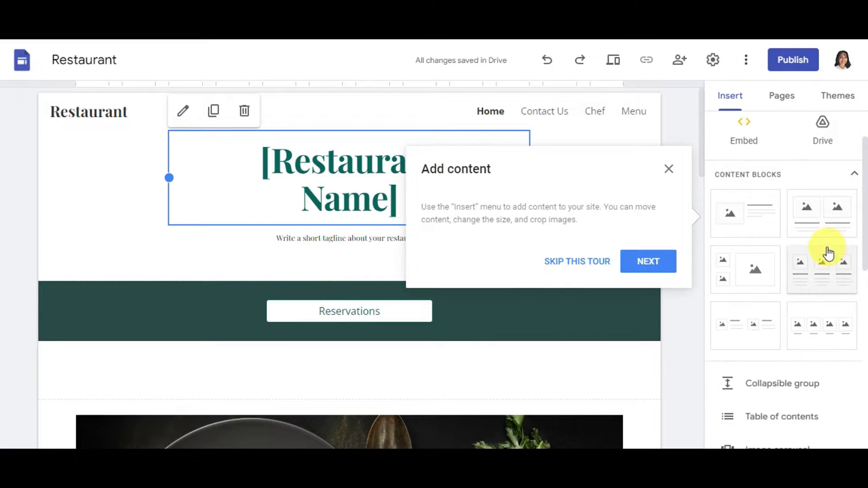
scroll(779, 287, down, 5)
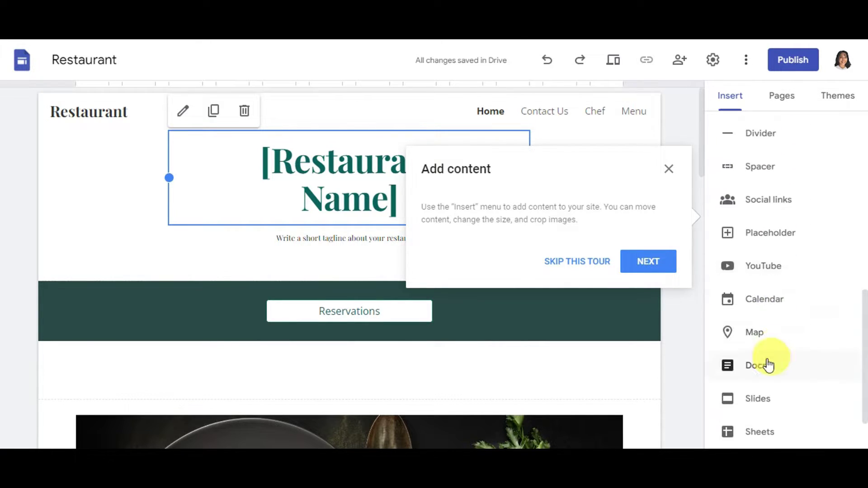
click(654, 264)
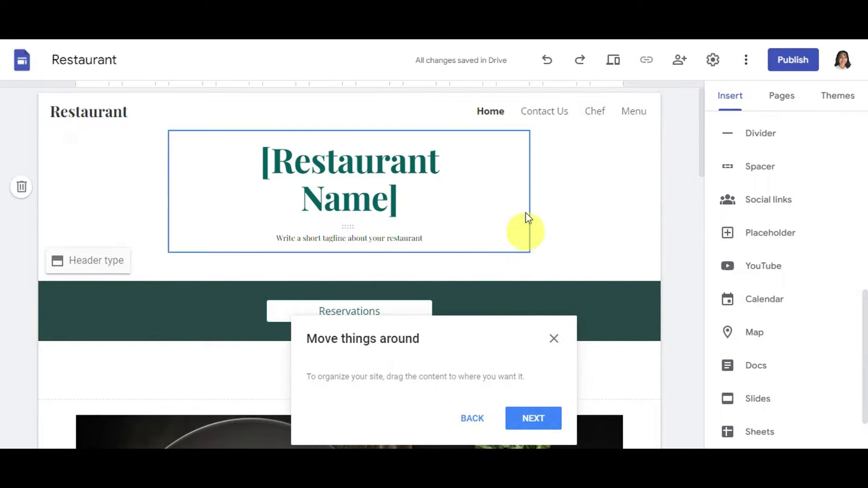
scroll(765, 253, up, 5)
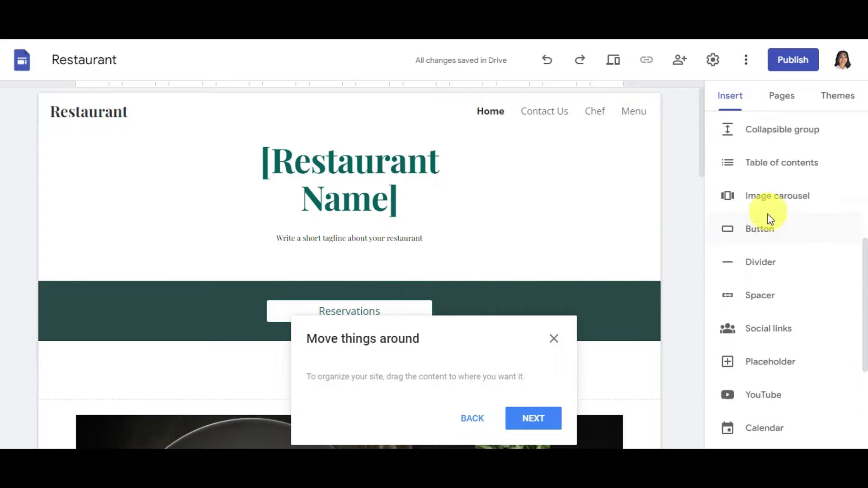
scroll(781, 299, down, 1)
scroll(781, 311, down, 4)
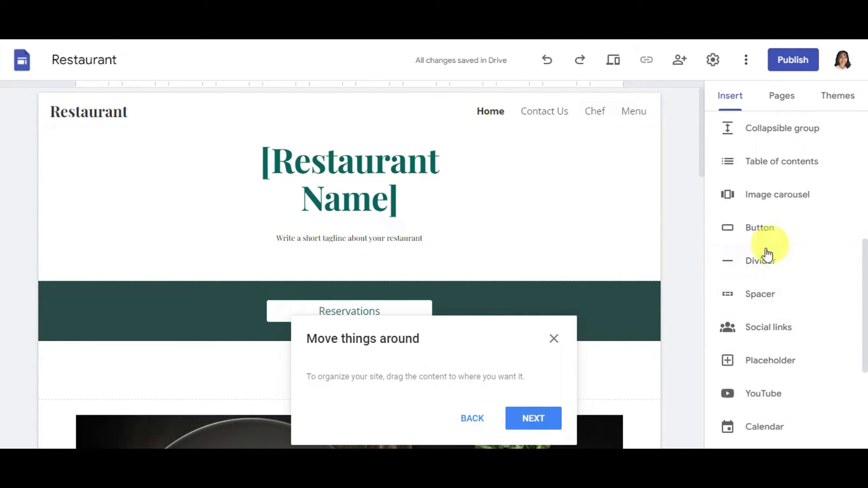
click(754, 198)
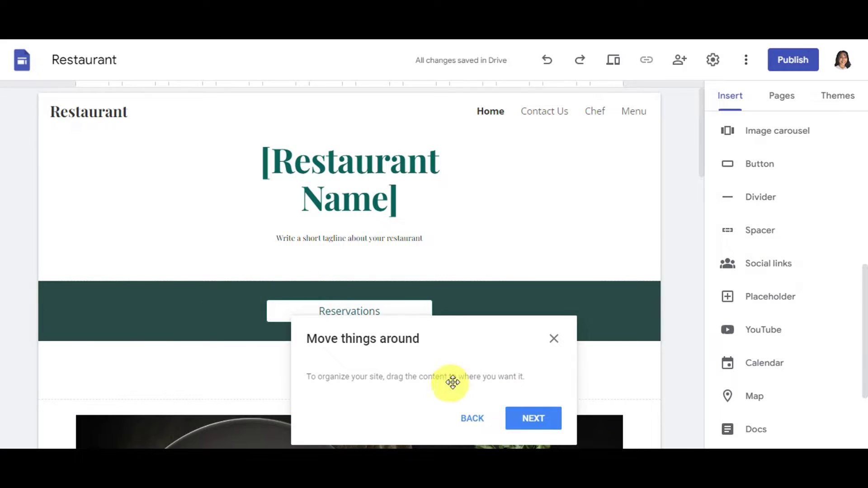
Step: Select the Reservations band and the restaurant name title, and try resizing the title block
click(235, 312)
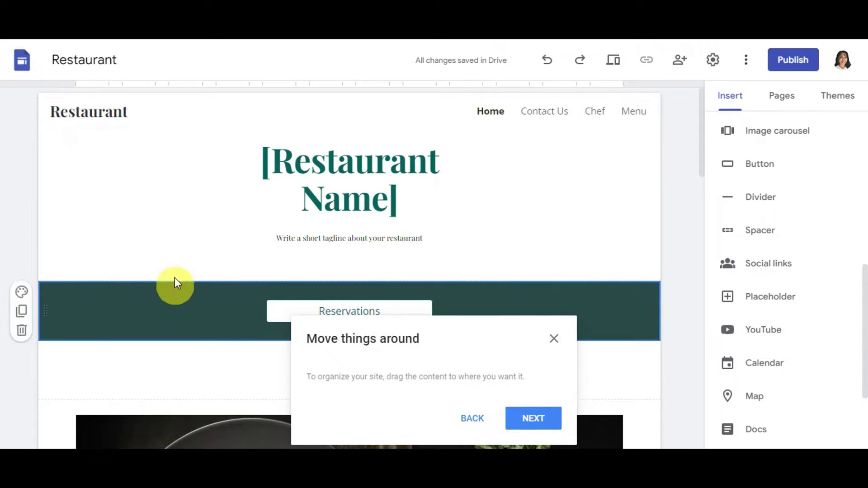
click(291, 167)
click(235, 177)
click(186, 133)
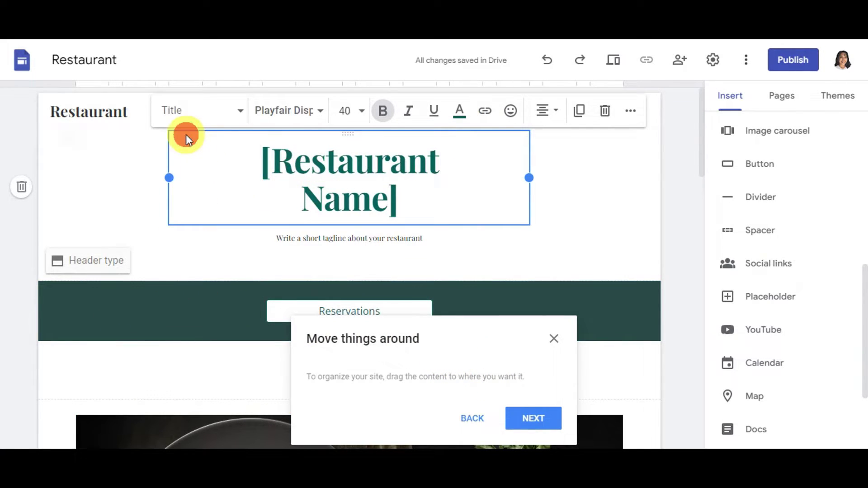
click(520, 143)
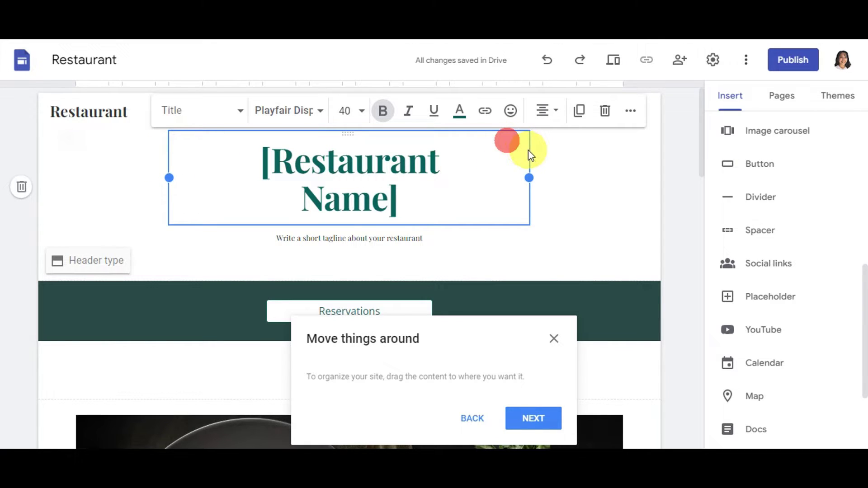
mouse_move(532, 178)
mouse_down()
mouse_move(549, 180)
mouse_move(530, 181)
mouse_up()
Step: Move through the Work with others and Publish tips, then dismiss the tour with OKAY, GOT IT!
click(559, 432)
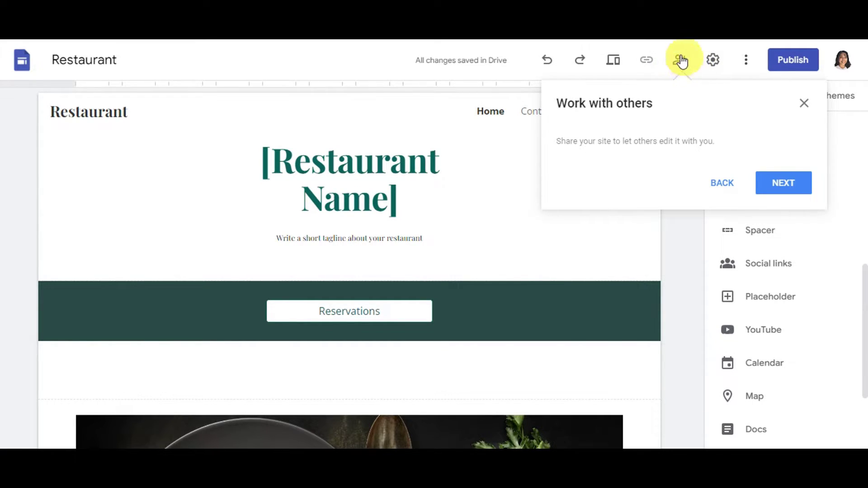
click(773, 183)
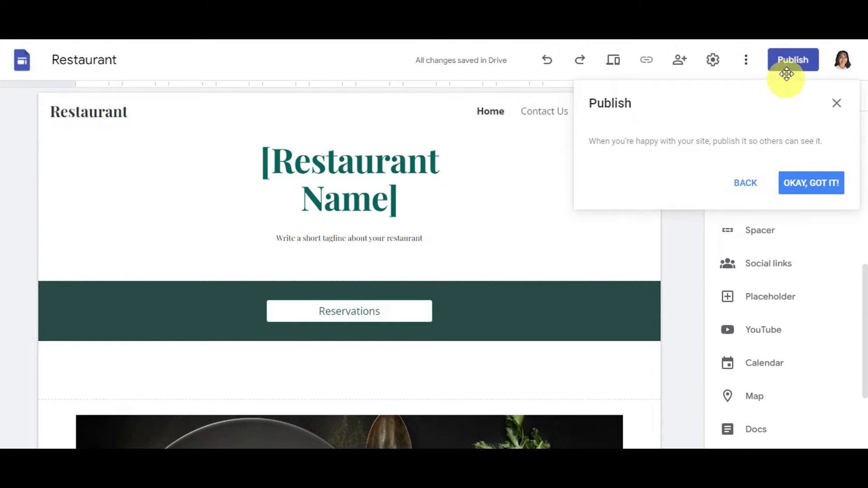
click(785, 185)
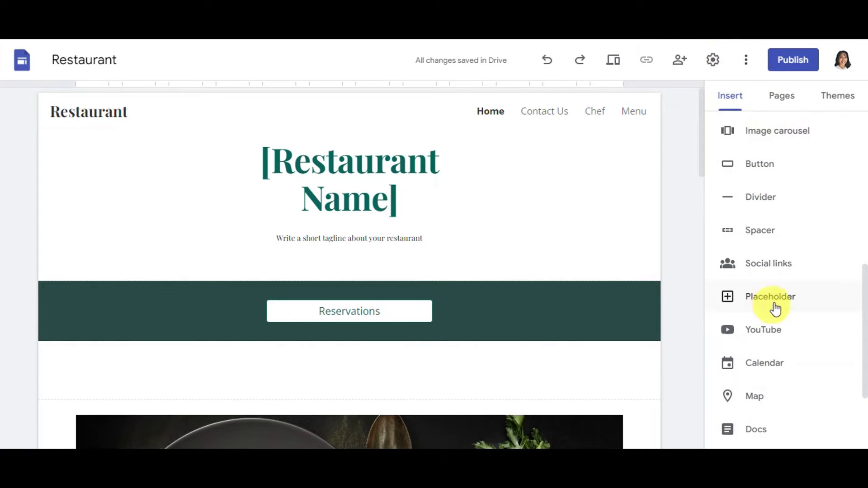
scroll(775, 303, up, 10)
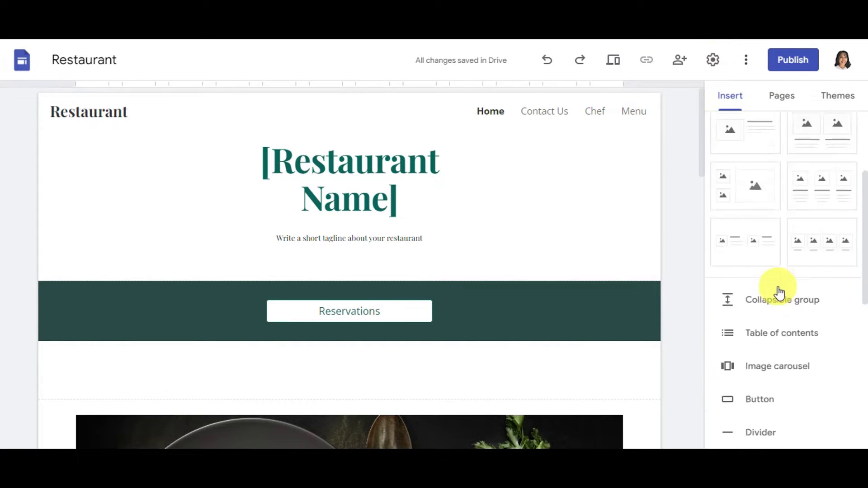
Step: Check the Home, Contact Us, Chef and Menu pages and the home page, then show the themes
click(778, 103)
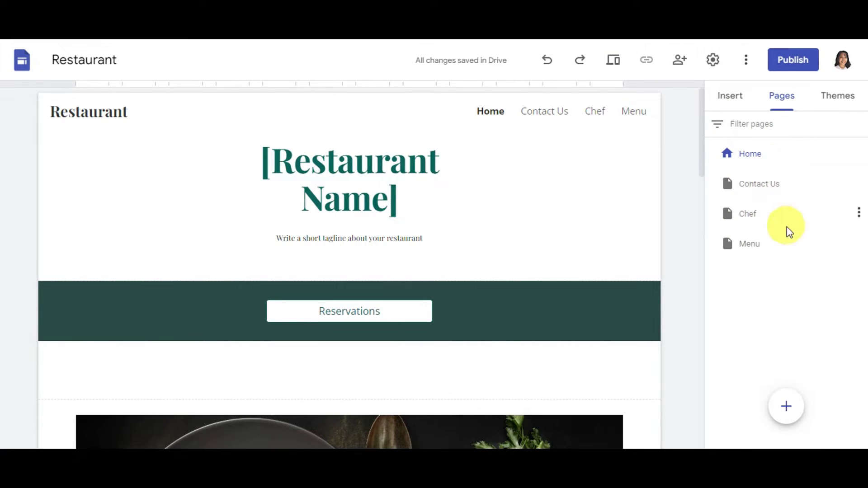
click(392, 212)
scroll(400, 271, down, 20)
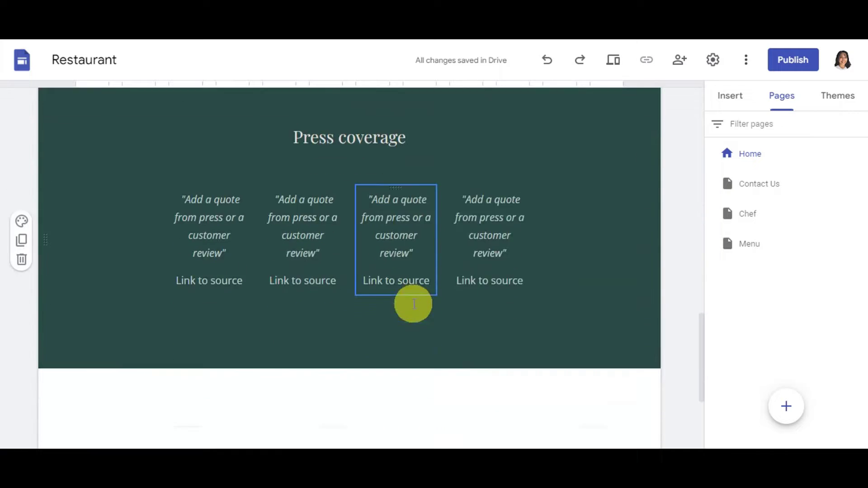
scroll(511, 285, up, 20)
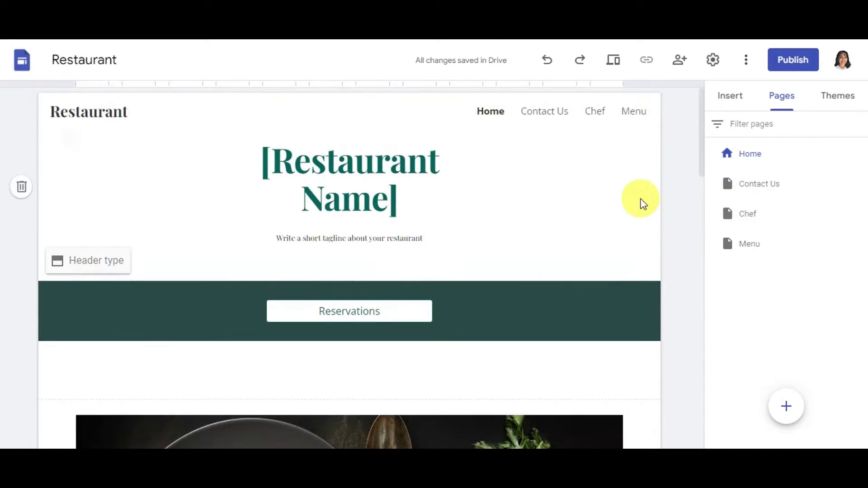
click(839, 104)
Step: Apply the Aristotle theme, trying the teal colour before keeping gold
click(763, 177)
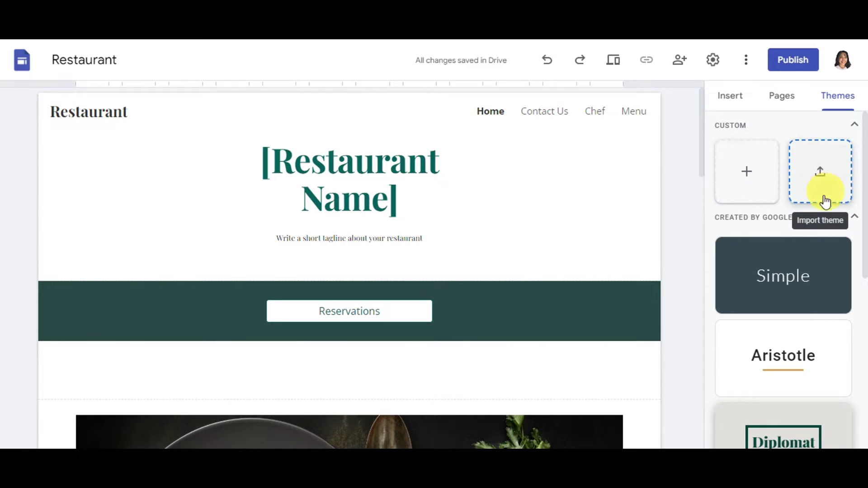
scroll(769, 226, down, 3)
scroll(768, 181, up, 1)
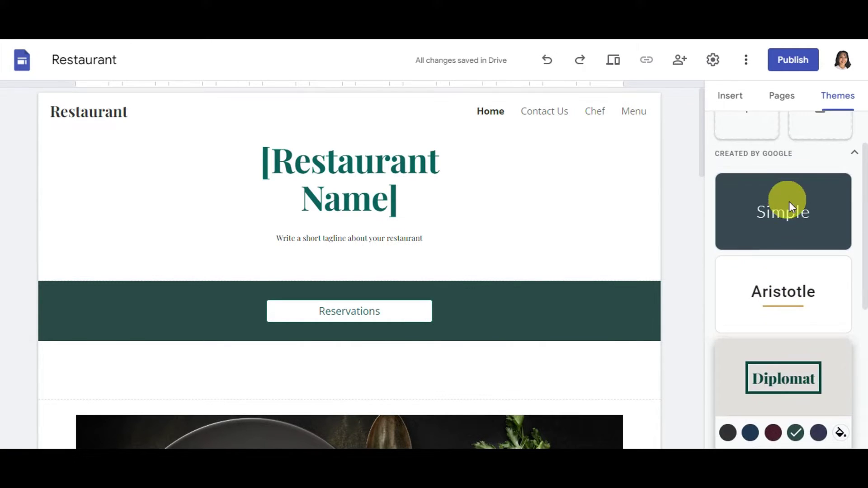
click(799, 294)
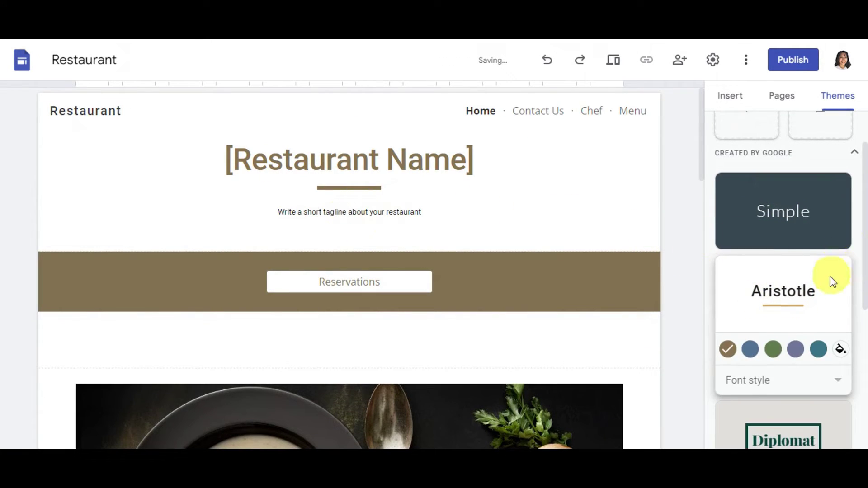
scroll(834, 281, down, 3)
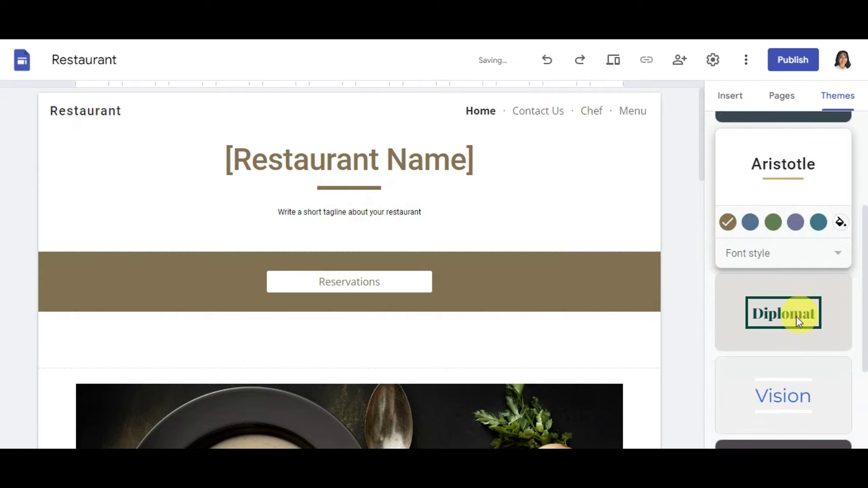
click(811, 222)
click(730, 225)
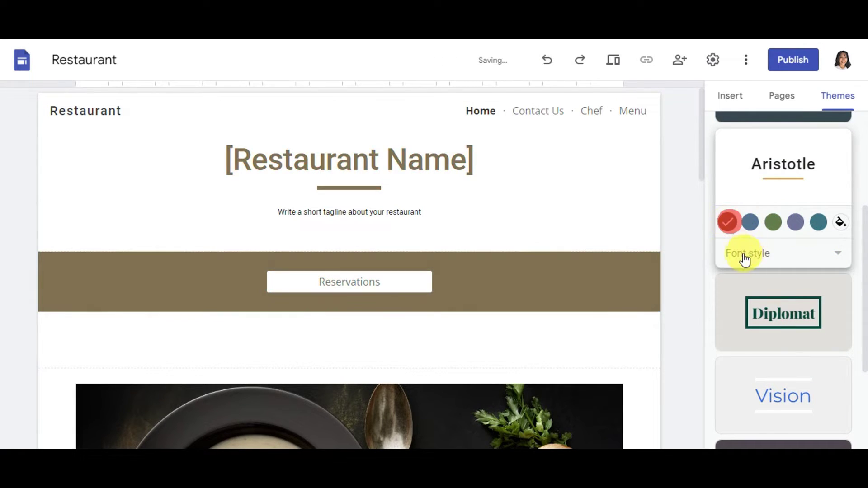
Step: Try the Classic and BOLD font styles, then settle on Modern
scroll(746, 244, down, 2)
click(781, 188)
click(758, 220)
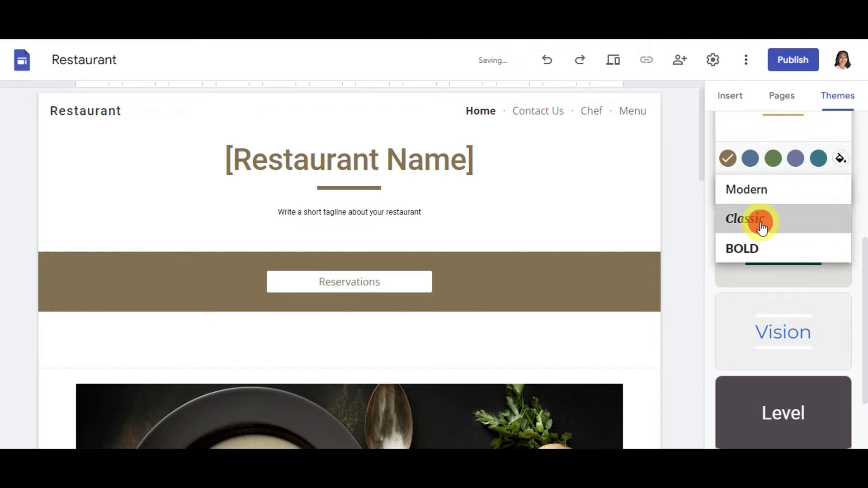
click(776, 197)
click(769, 230)
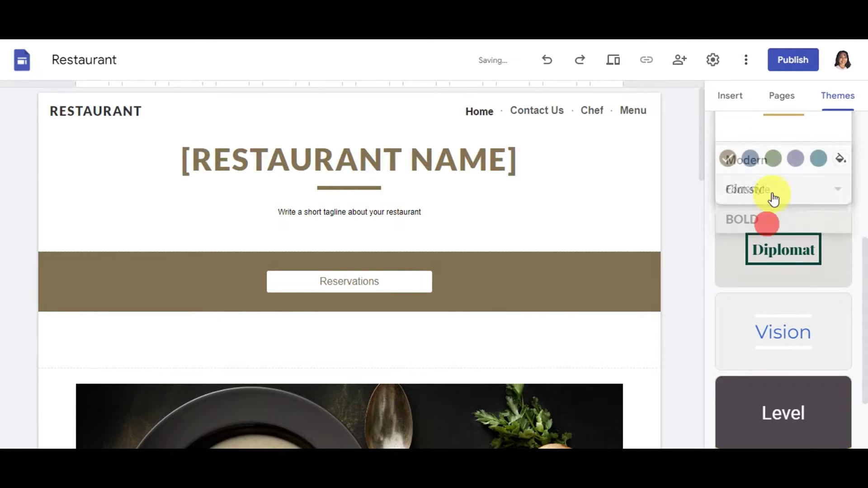
click(772, 192)
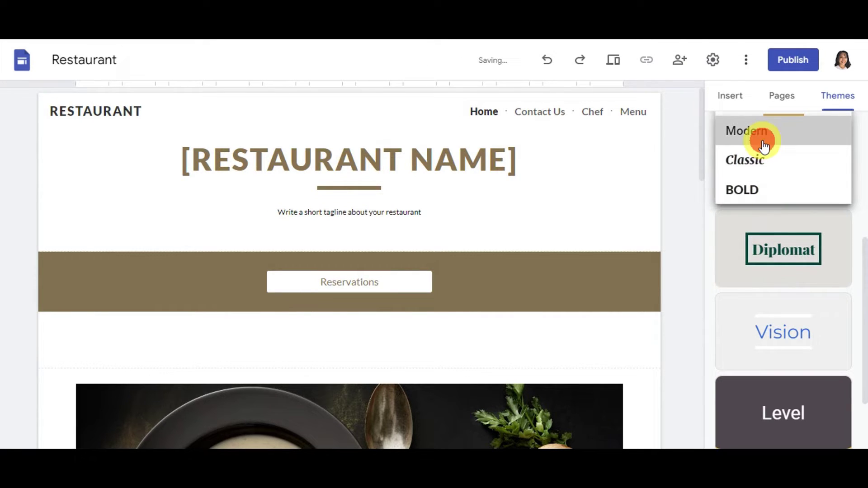
click(765, 145)
scroll(776, 275, down, 2)
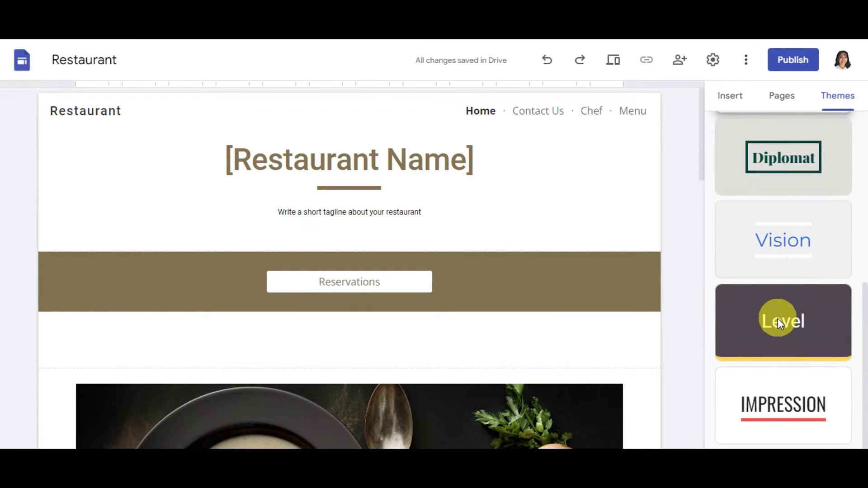
click(730, 96)
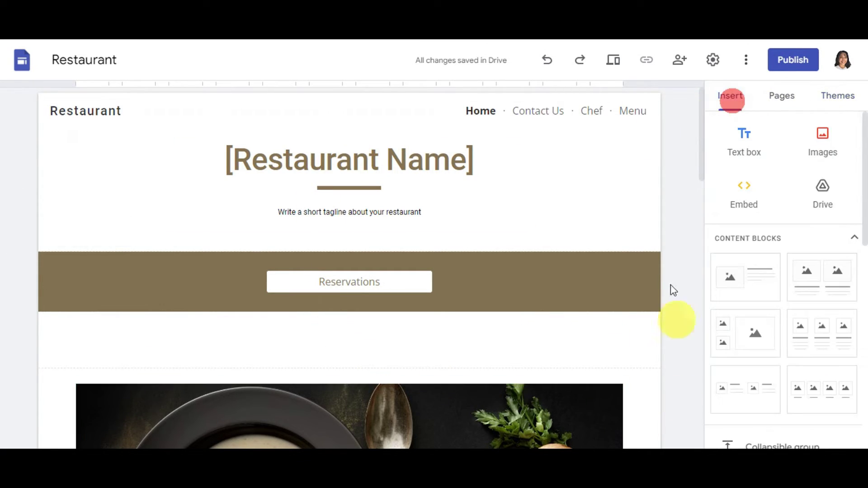
Step: Scroll the home page past the Press coverage band back up to the [Restaurant Name] header
mouse_move(27, 181)
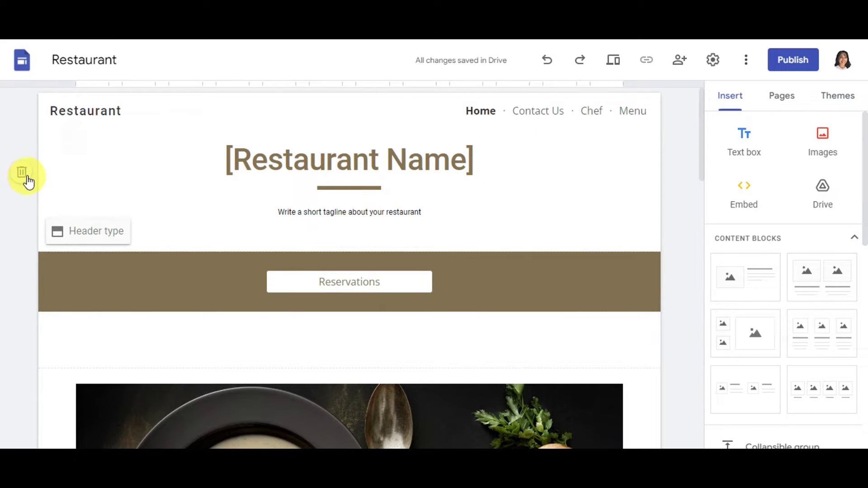
mouse_move(25, 268)
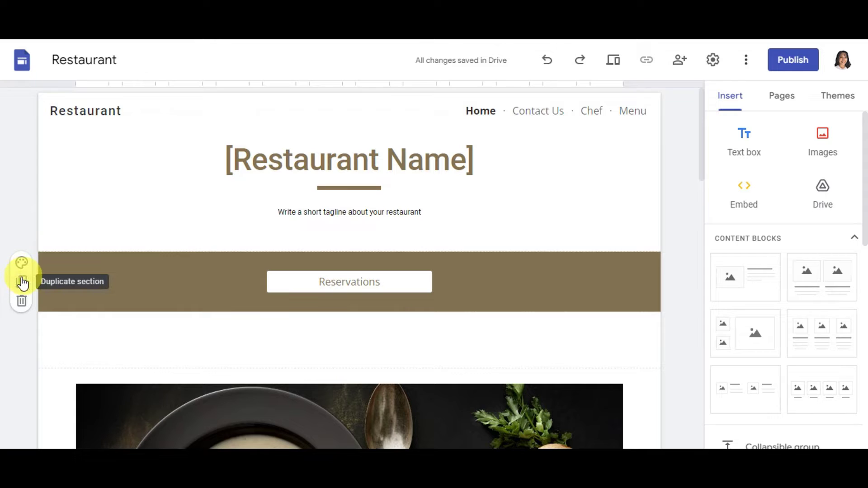
scroll(272, 300, down, 9)
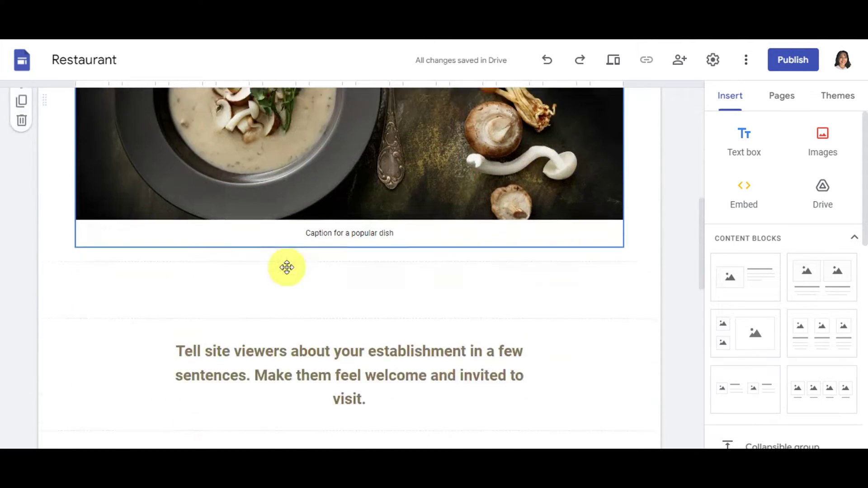
scroll(287, 268, down, 12)
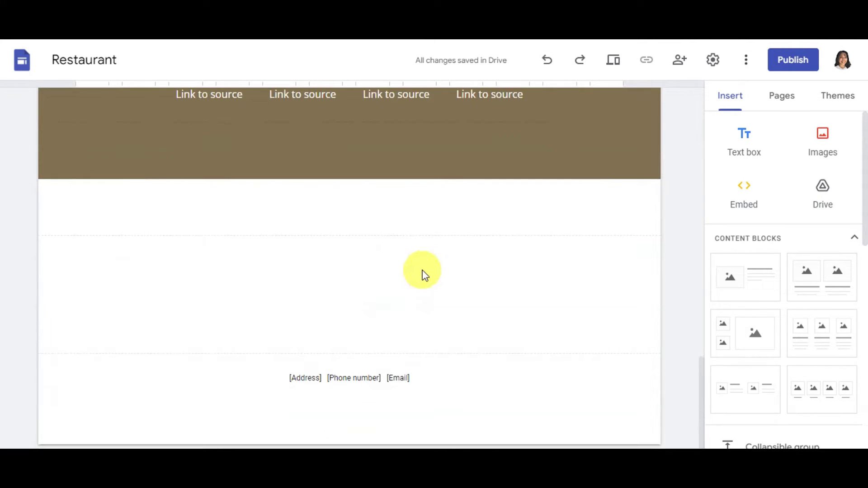
scroll(479, 352, up, 6)
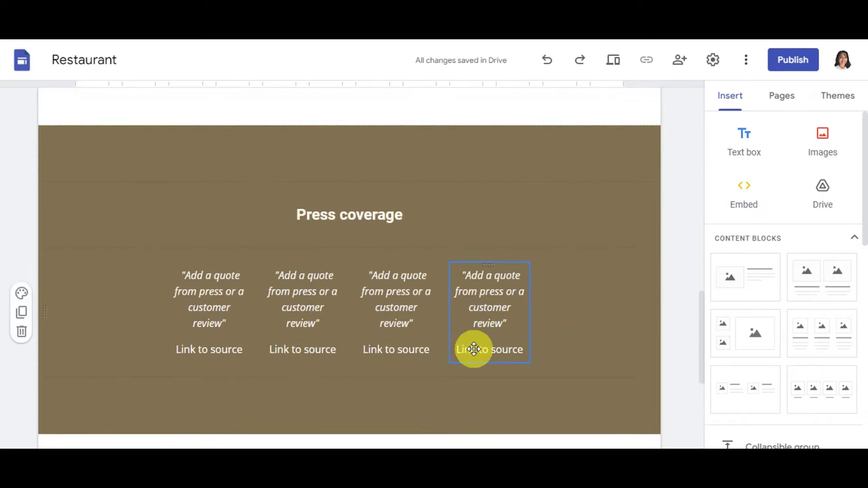
scroll(474, 349, up, 12)
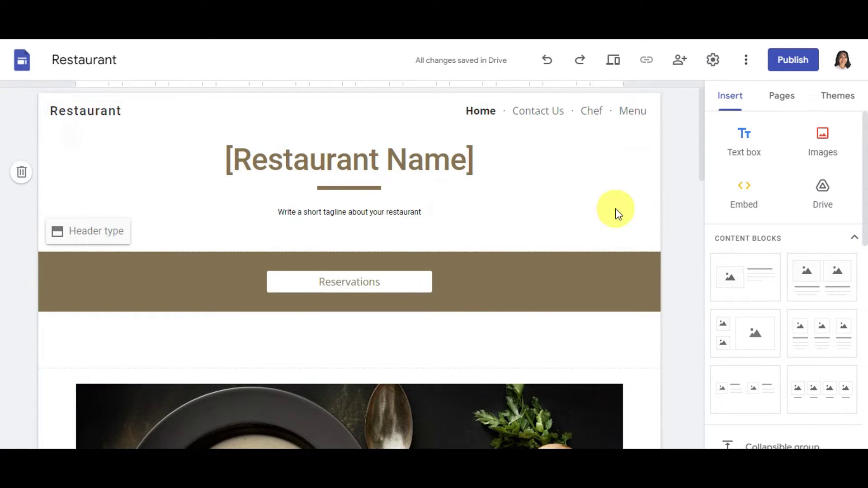
Step: Insert an Embed and switch to its Embed code tab
click(744, 196)
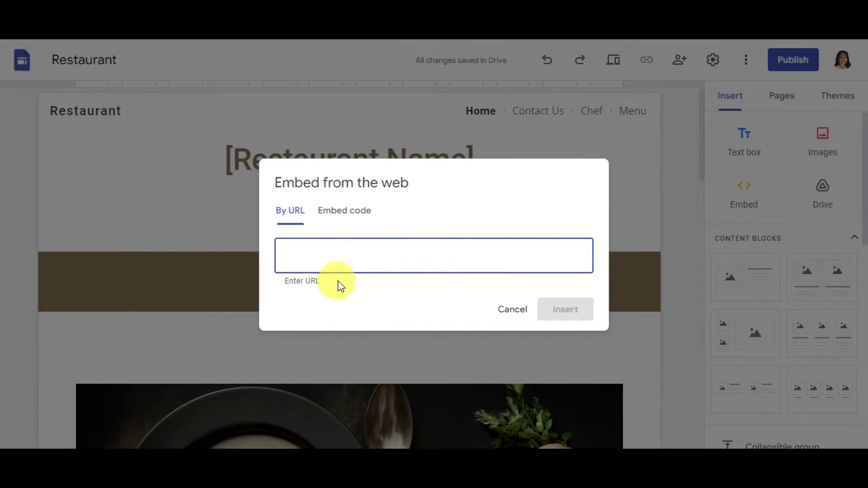
click(342, 217)
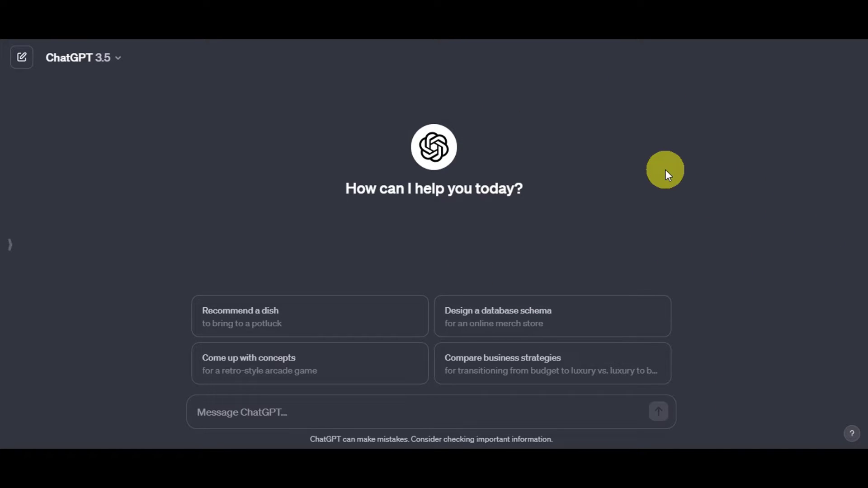
Step: Prompt ChatGPT for simple HTML showing a flower.jpg image and copy the returned code
click(113, 59)
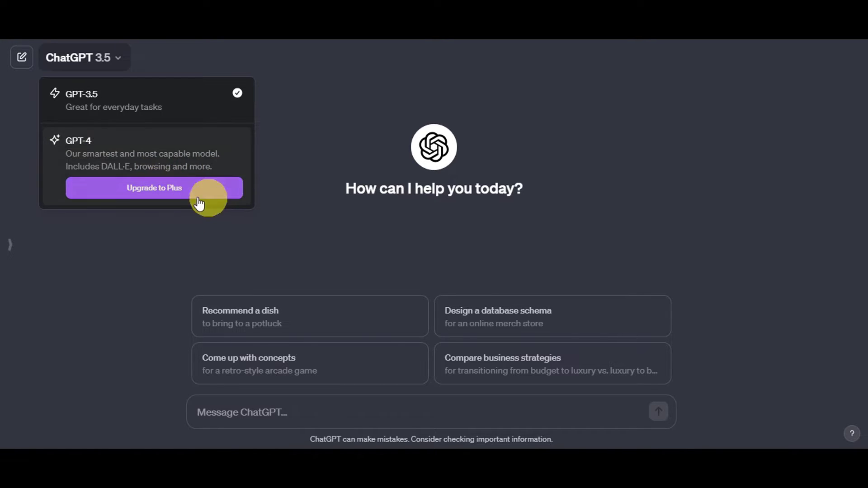
click(283, 416)
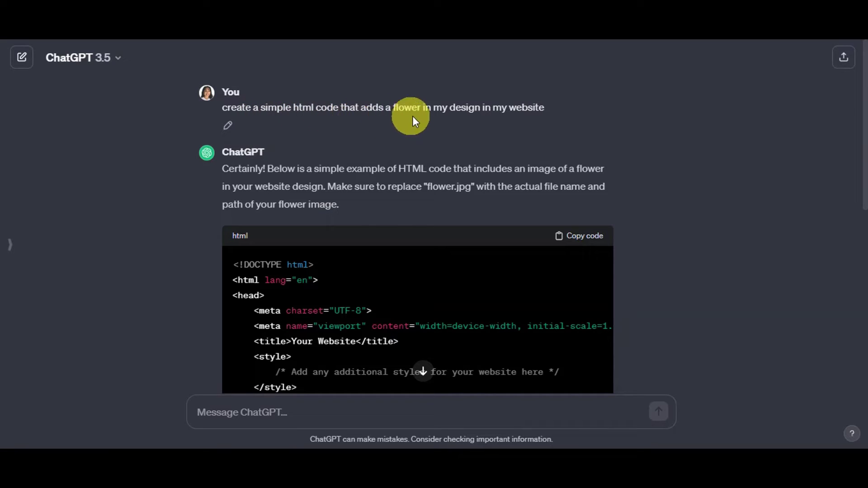
scroll(529, 167, down, 4)
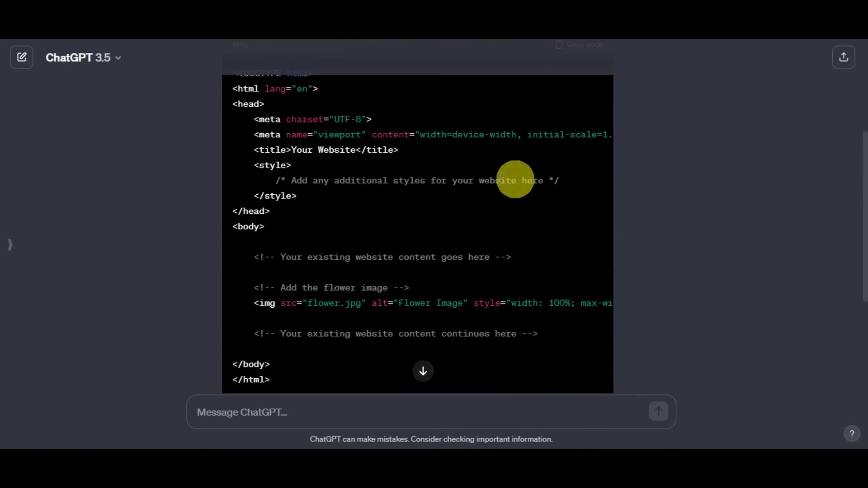
drag(308, 119, 234, 216)
right_click(249, 221)
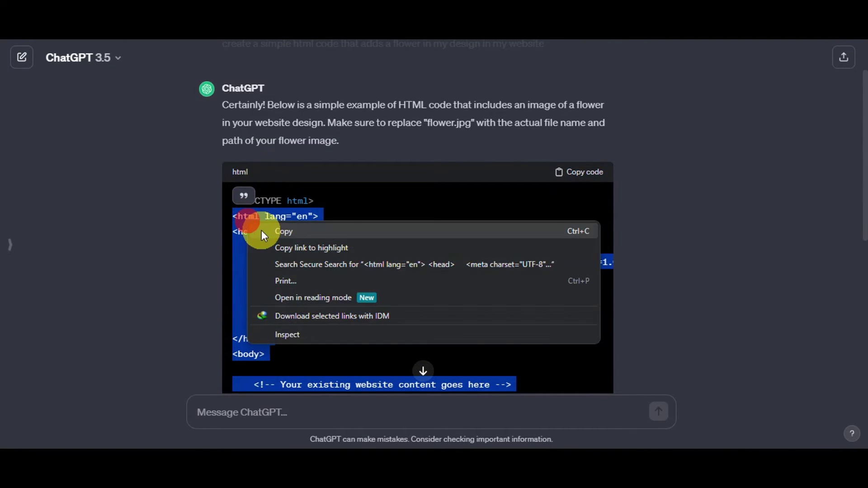
click(269, 230)
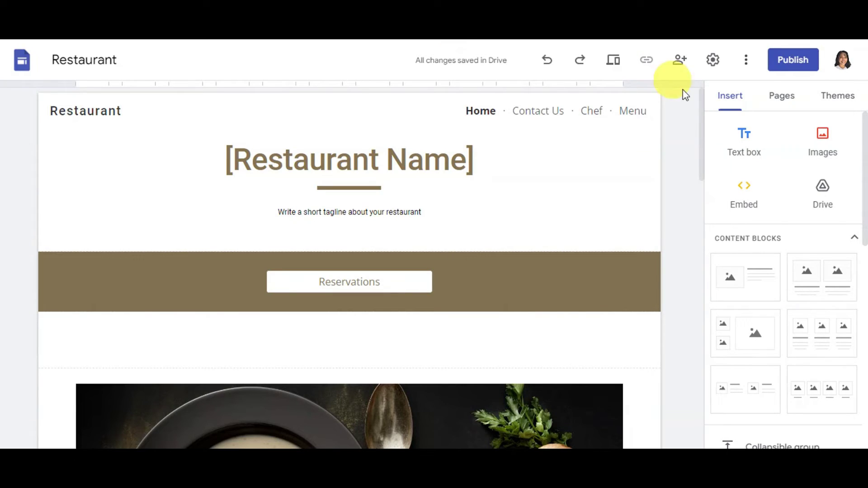
Step: Paste the copied flower-image HTML into a new embed code block and insert it on the home page
click(742, 192)
click(338, 208)
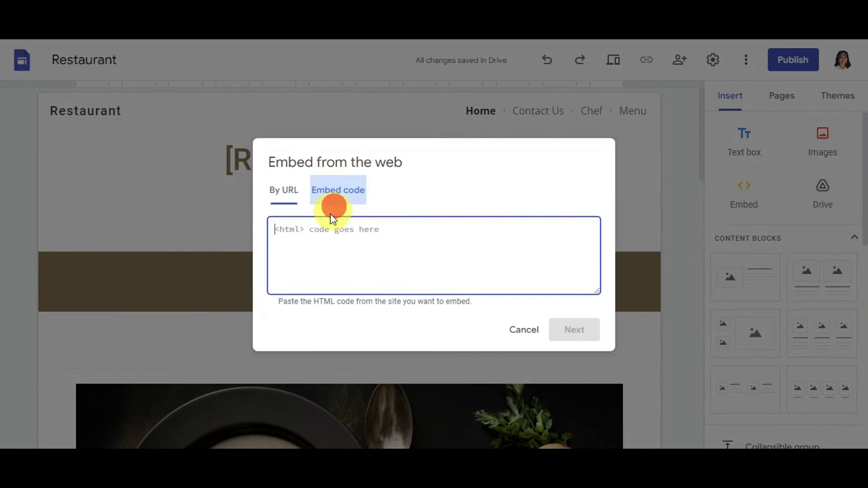
click(334, 222)
right_click(334, 223)
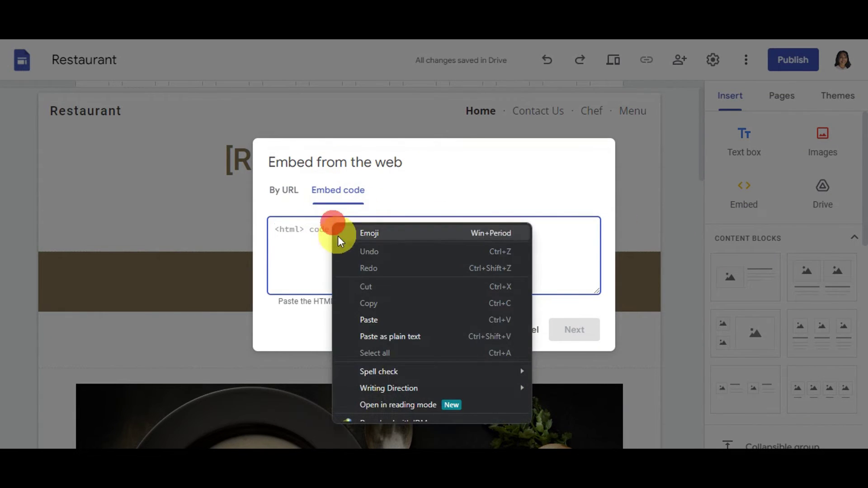
click(383, 323)
click(571, 331)
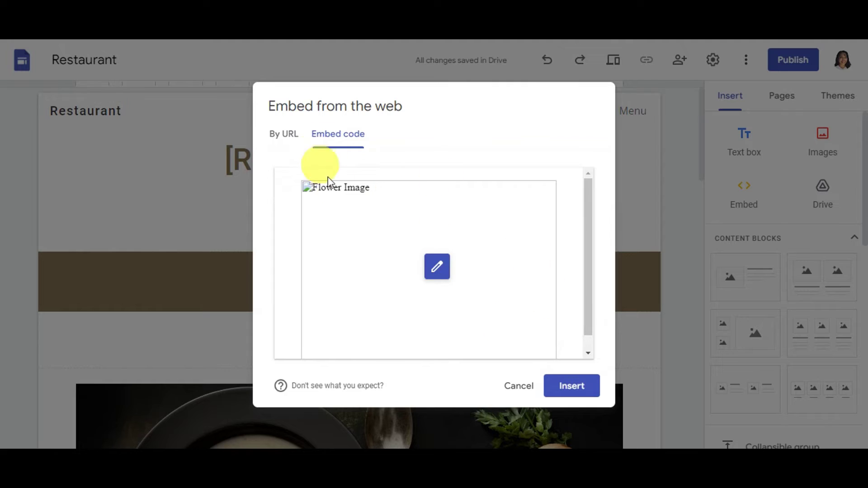
click(571, 398)
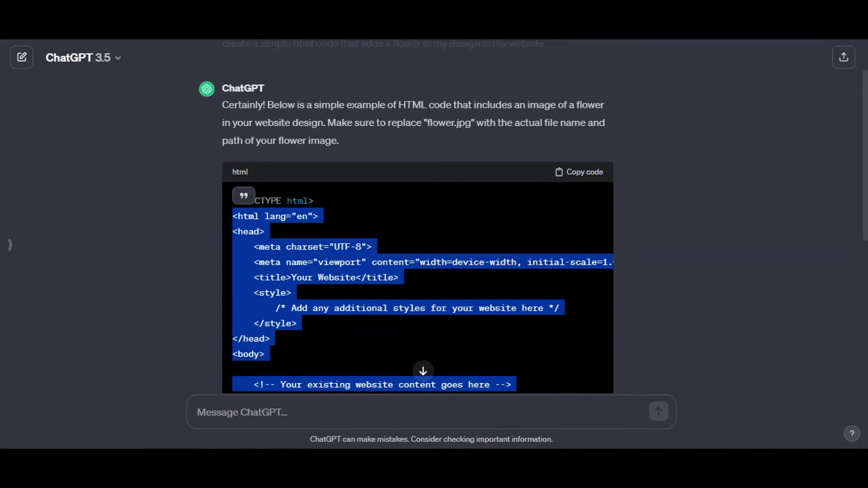
Step: Ask ChatGPT for HTML and CSS code for a simple website design
scroll(398, 319, down, 5)
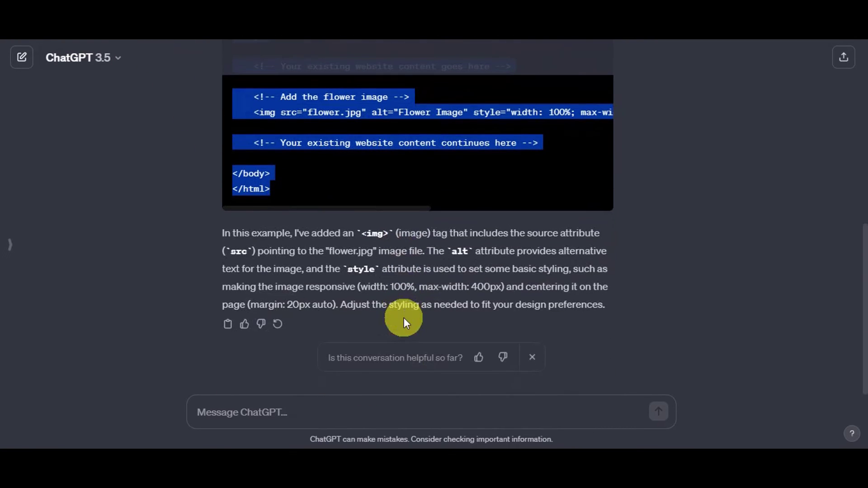
click(290, 414)
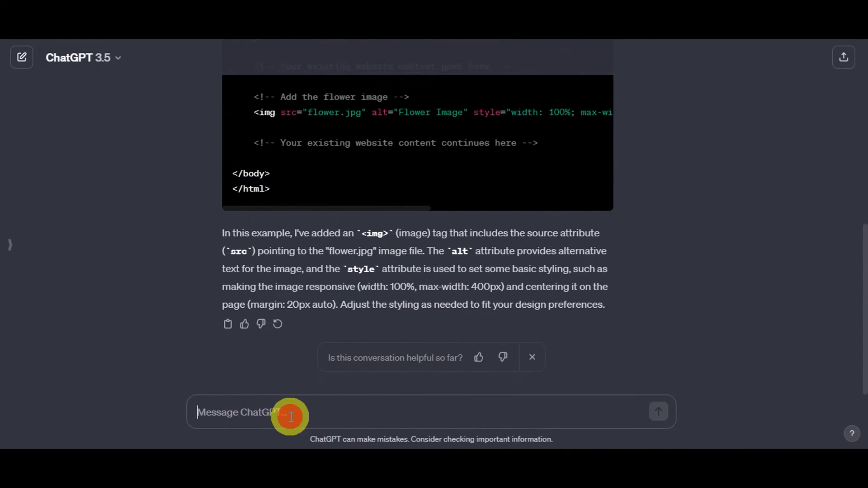
scroll(108, 447, down, 5)
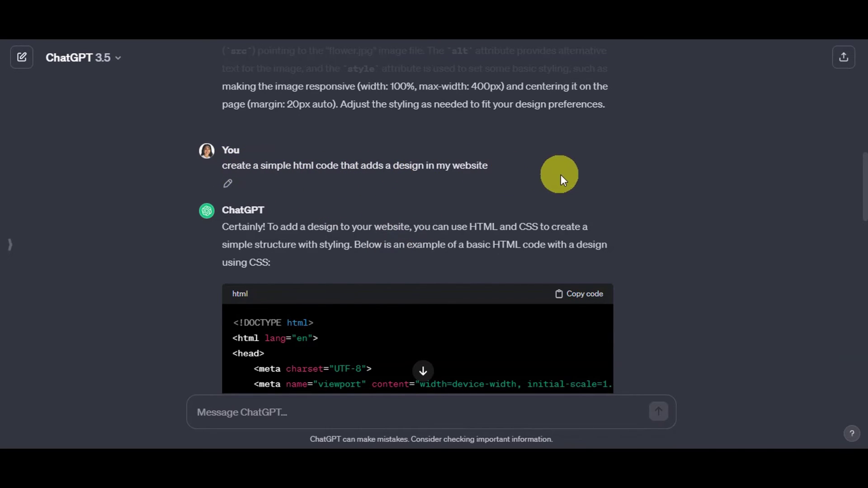
scroll(563, 179, down, 3)
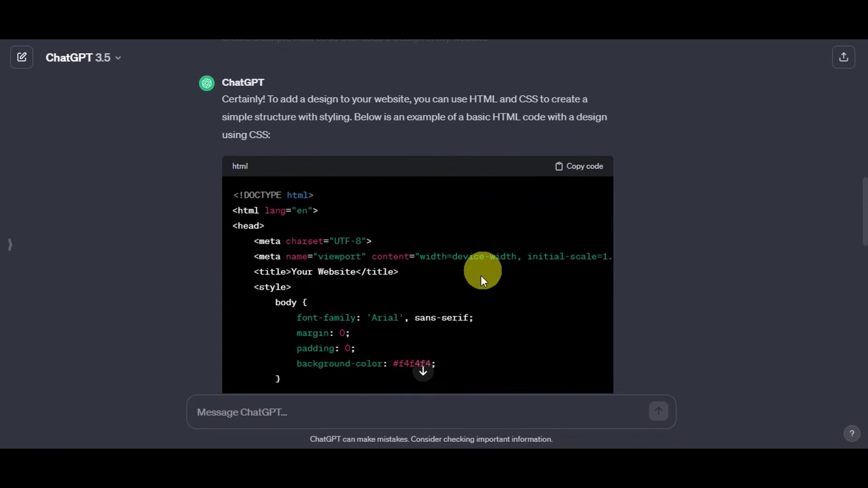
scroll(478, 273, down, 2)
Step: Select the returned design code block and copy it
drag(234, 147, 609, 304)
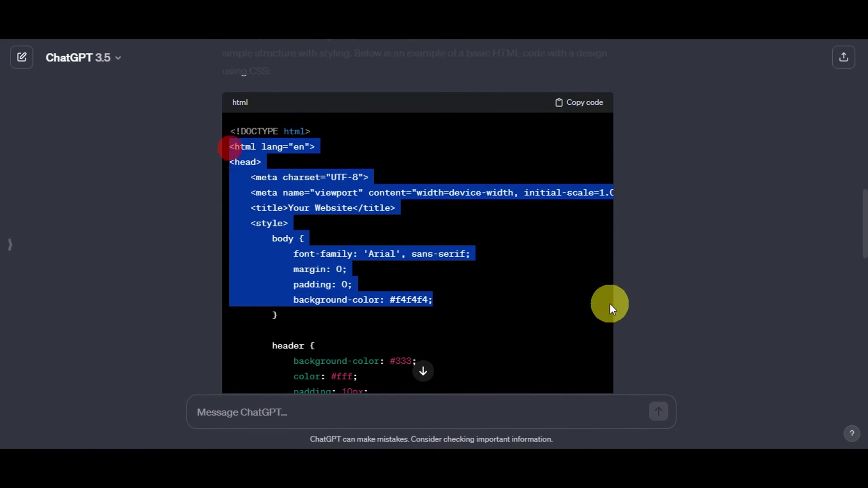
scroll(535, 321, right, 1)
scroll(485, 258, down, 12)
drag(536, 322, 337, 228)
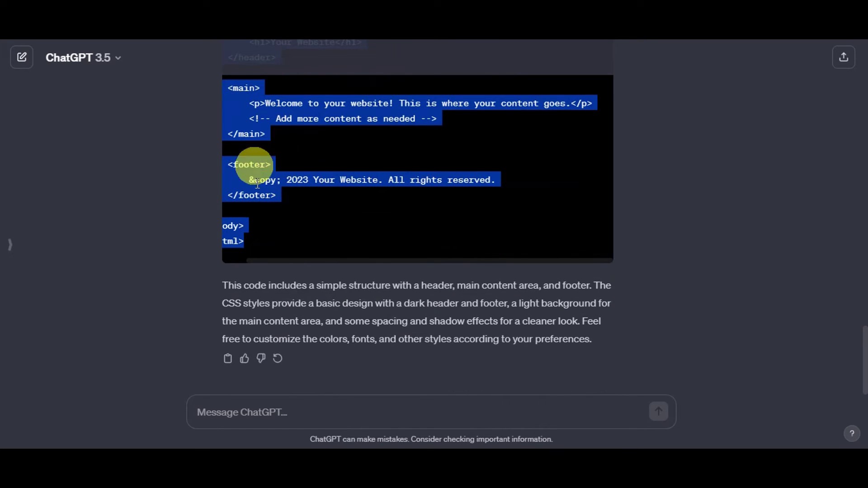
right_click(261, 130)
click(293, 143)
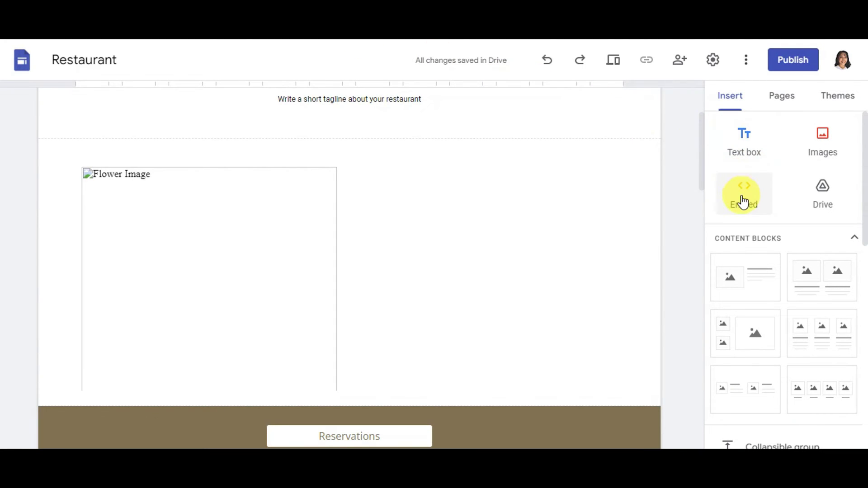
Step: Paste the copied design code into a new embed code box and preview it
click(743, 202)
click(343, 212)
right_click(344, 252)
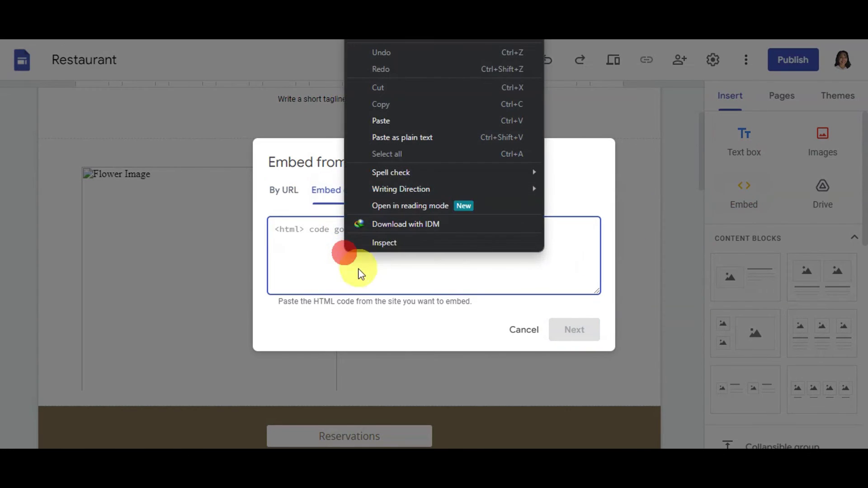
click(390, 126)
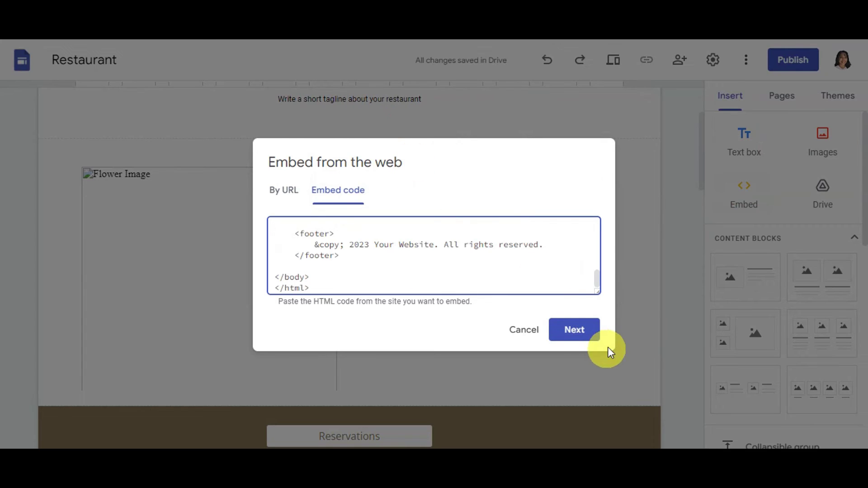
click(584, 335)
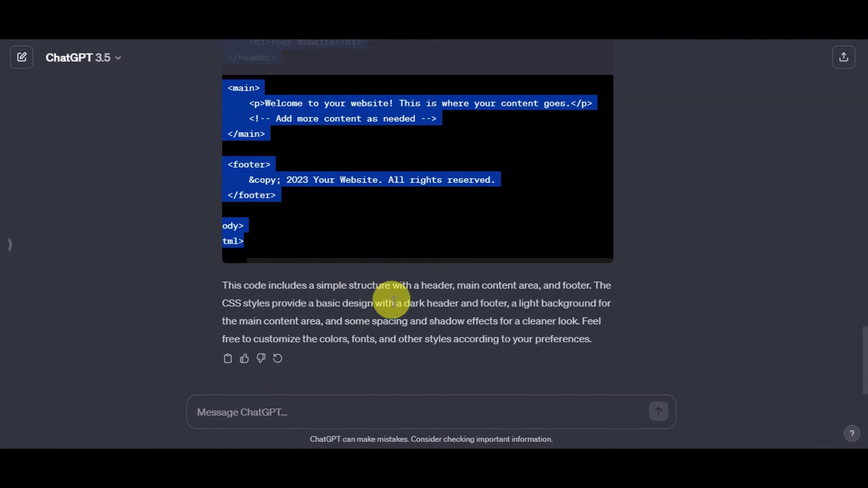
Step: Review ChatGPT's design code, including its 800px max-width main area and dark #333 footer
scroll(282, 227, up, 4)
click(297, 231)
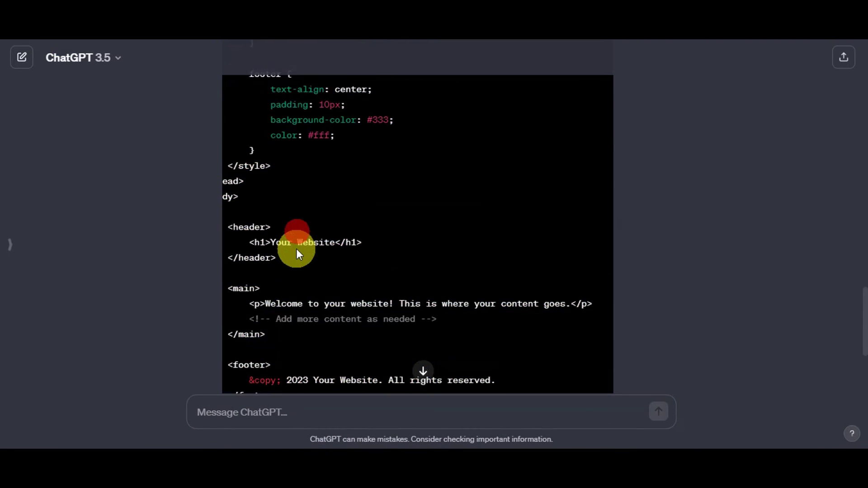
scroll(298, 251, up, 10)
scroll(316, 262, down, 3)
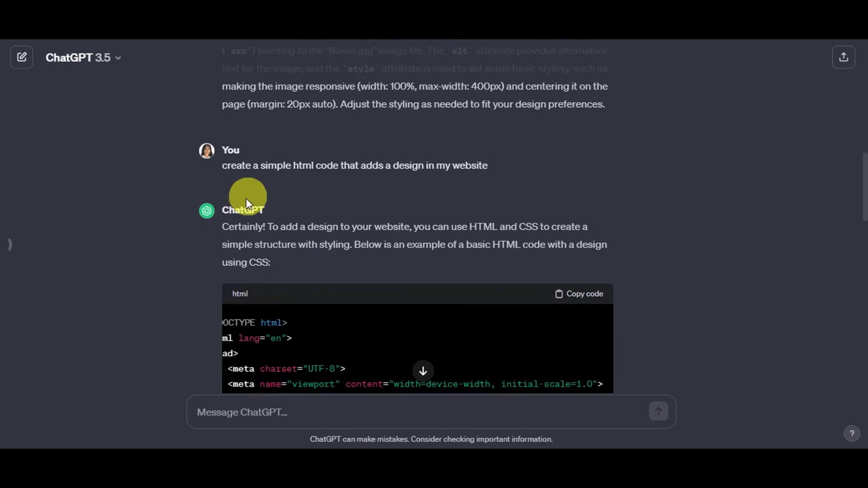
scroll(390, 266, down, 1)
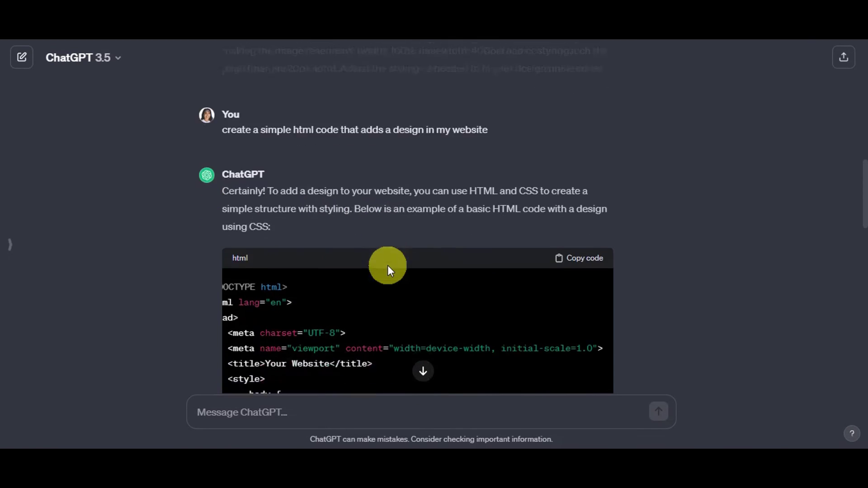
scroll(387, 265, down, 10)
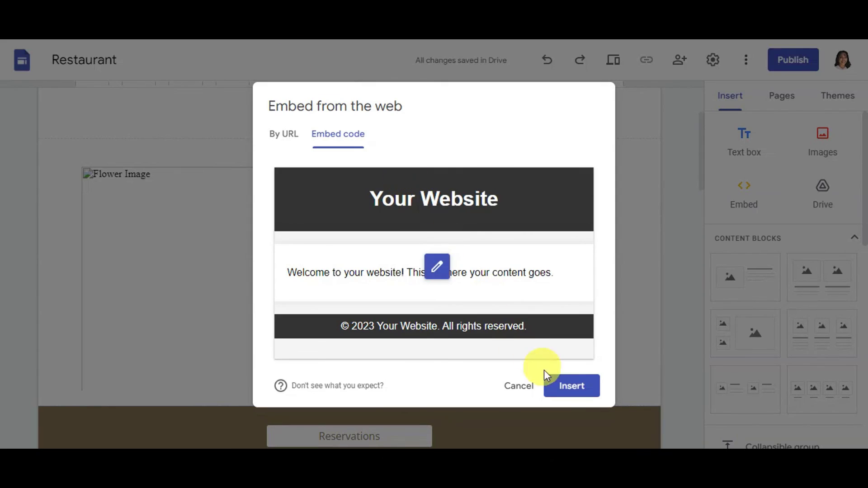
Step: Insert the Your Website design embed and drag its edges to widen it across the page
click(568, 389)
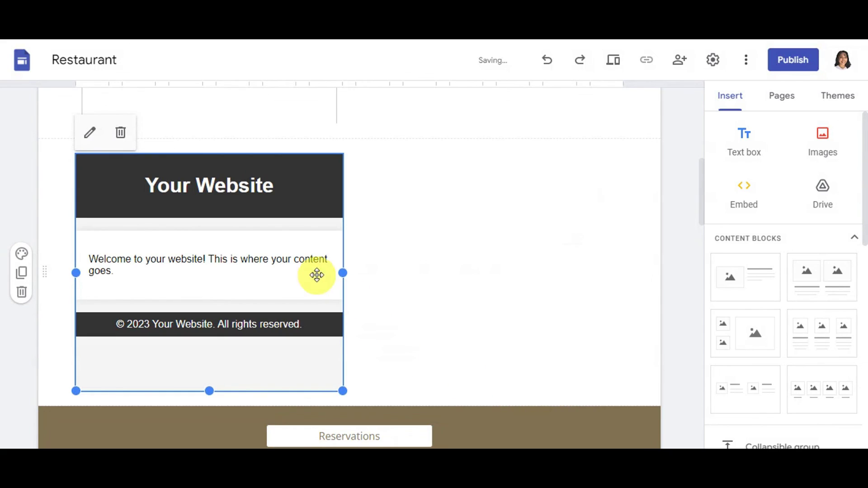
drag(343, 273, 666, 305)
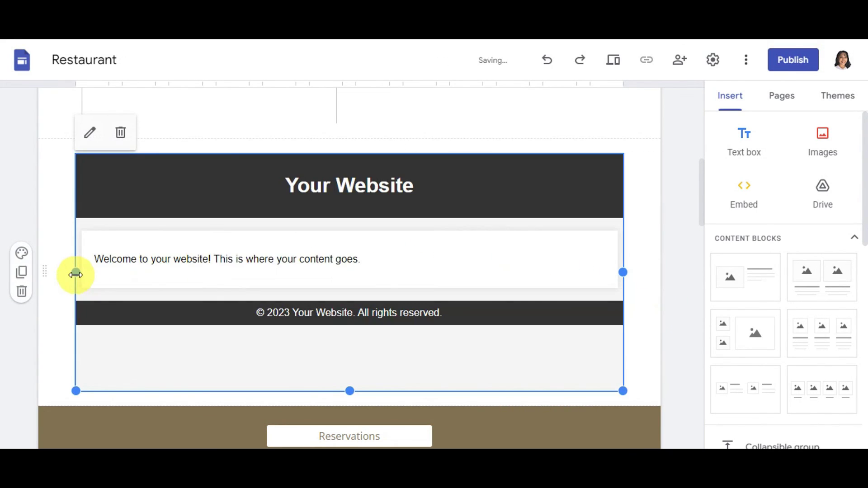
drag(75, 274, 36, 273)
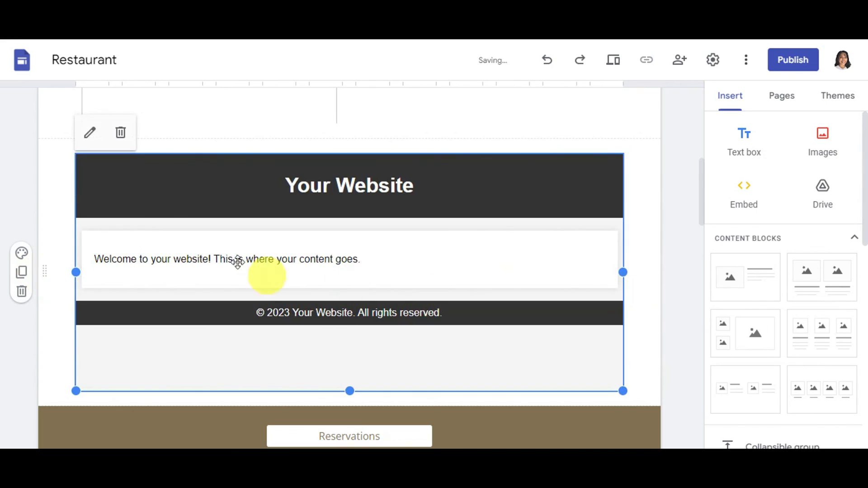